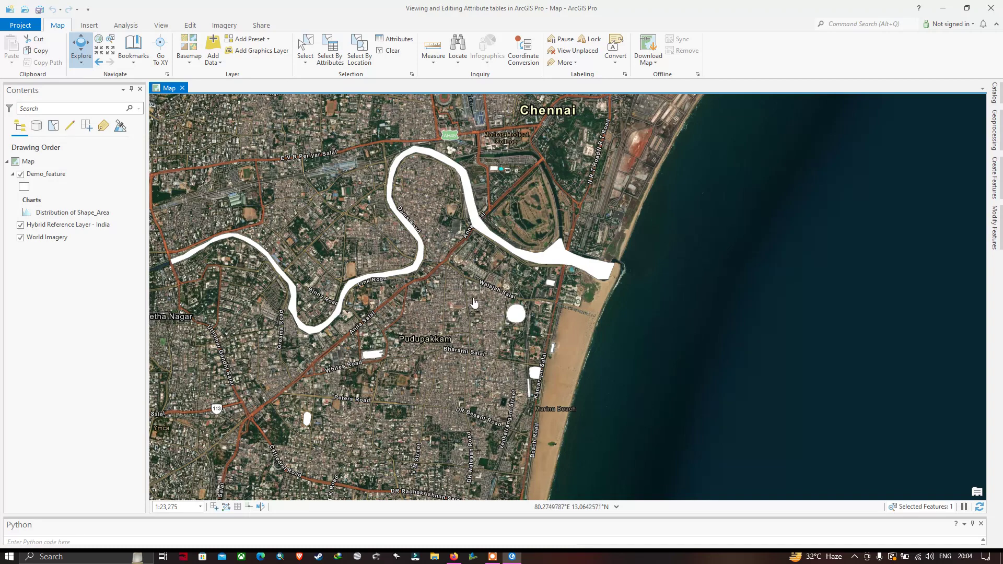
Step: Pan past the river mouth and zoom in close on the round Chepauk Stadium polygon
left_click_drag(470, 284, 512, 347)
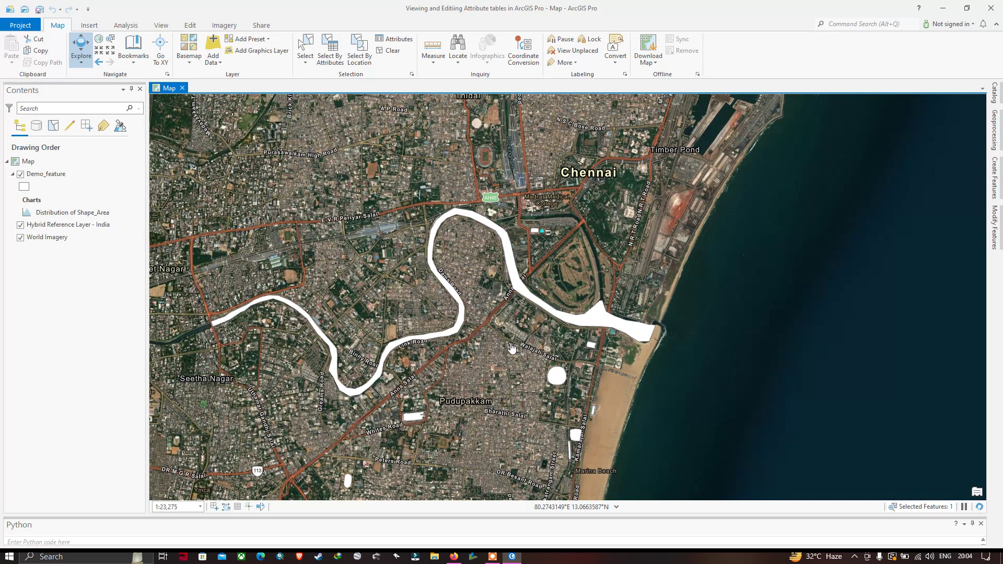
scroll(549, 386, "up", 4)
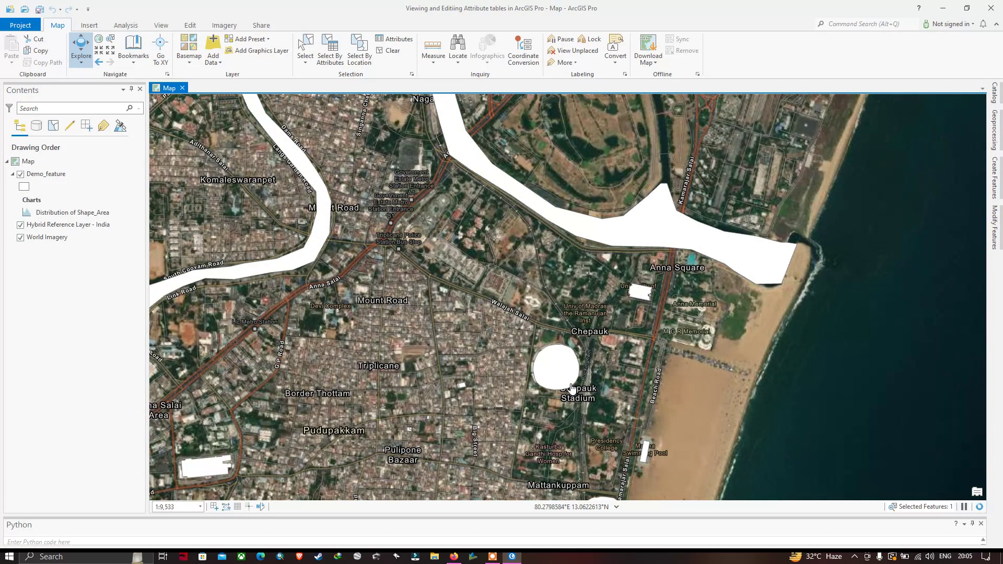
left_click_drag(624, 358, 606, 383)
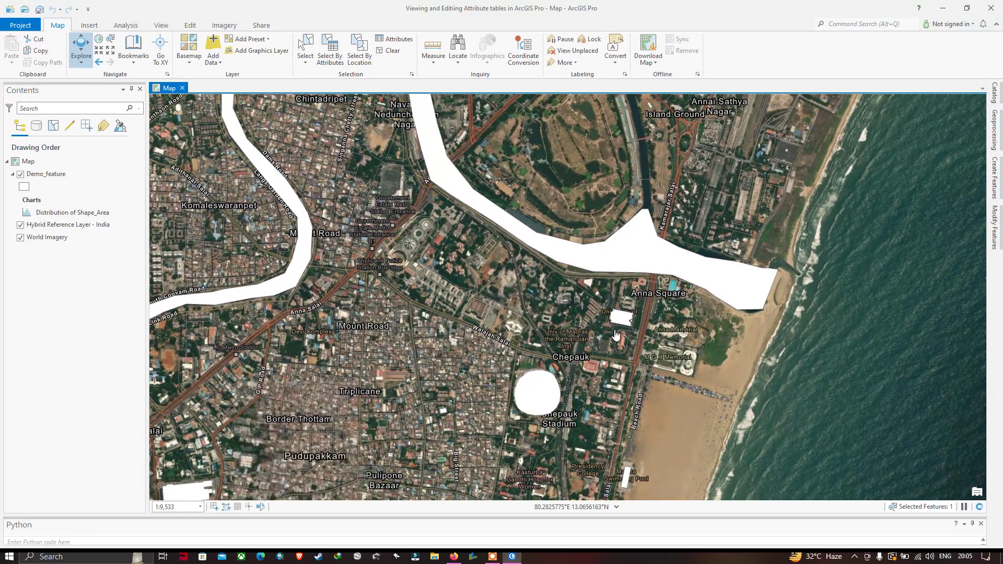
left_click_drag(519, 296, 540, 315)
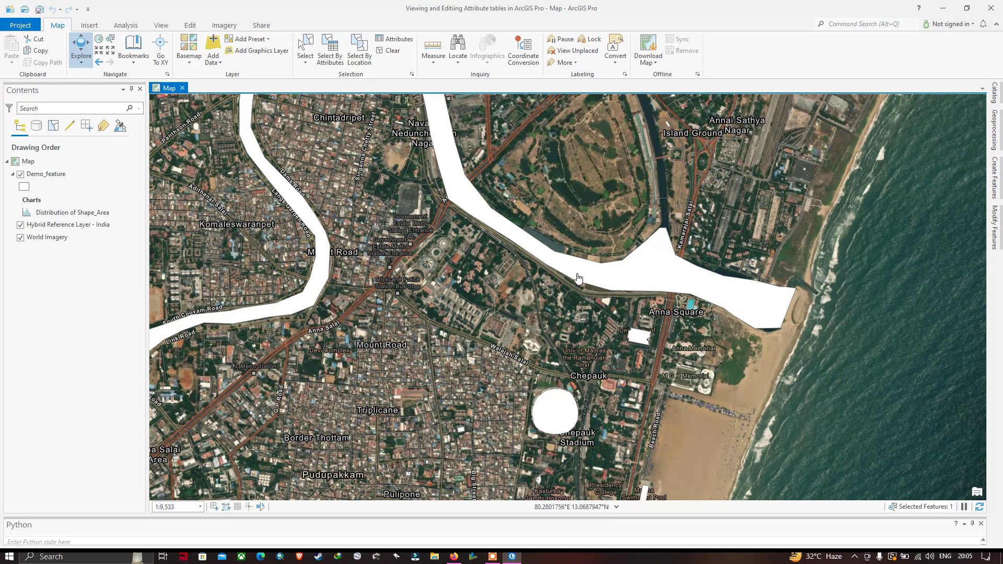
left_click_drag(629, 281, 659, 353)
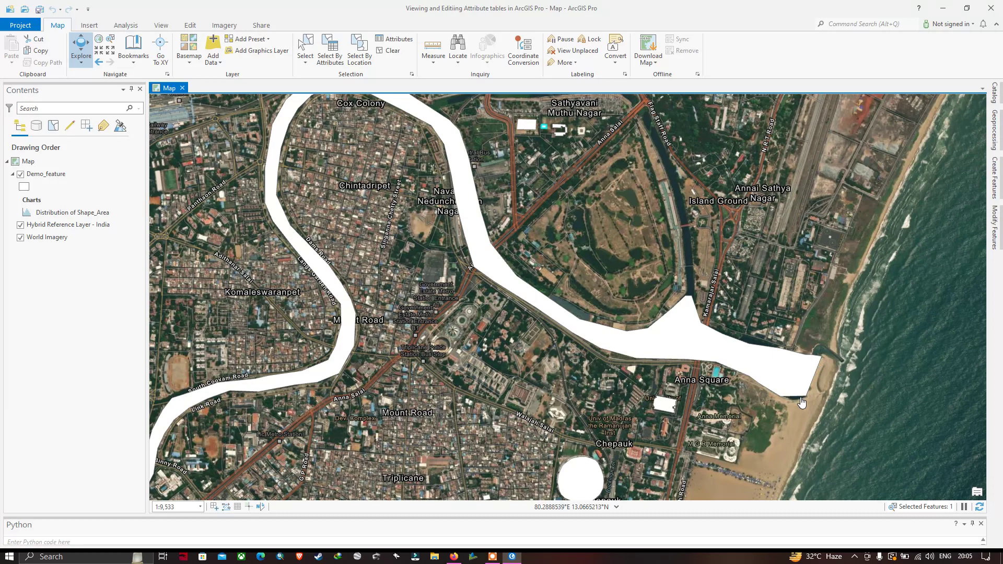
left_click_drag(586, 391, 560, 331)
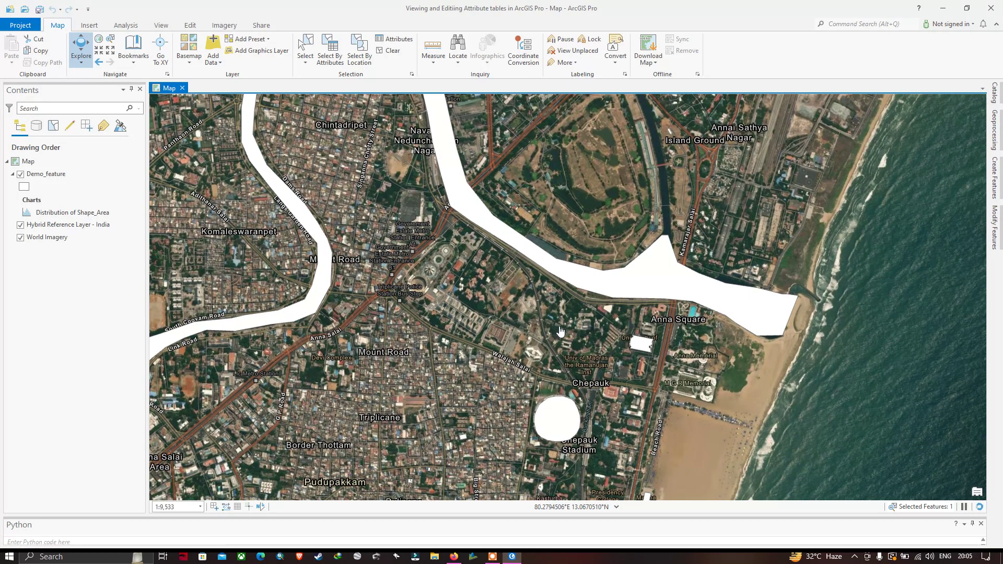
left_click_drag(559, 366, 577, 316)
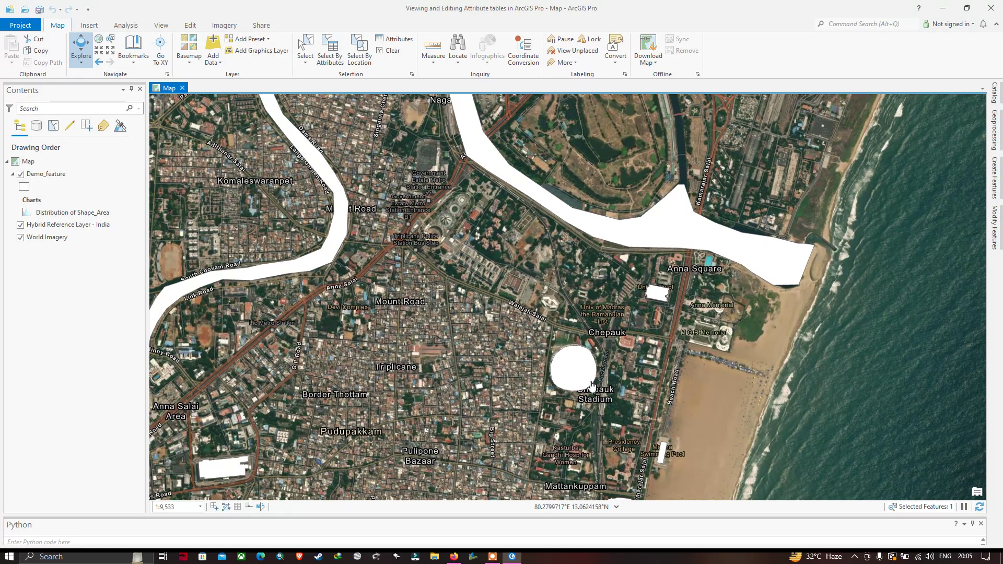
scroll(592, 386, "up", 2)
scroll(575, 366, "up", 2)
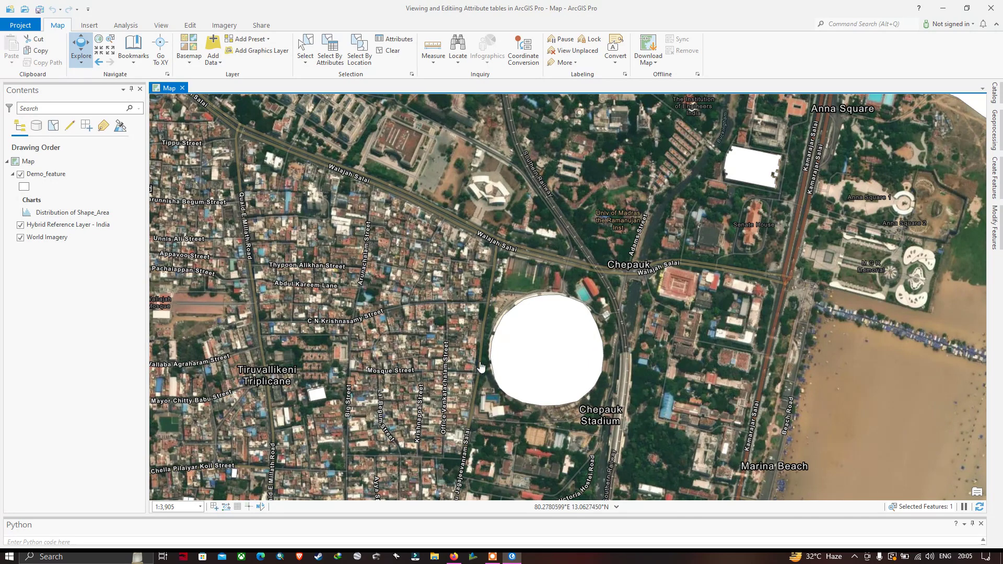
Step: Inspect the white building polygon near Whites Road and the Ganapathy Colony polygon
scroll(501, 377, "down", 4)
left_click_drag(385, 362, 721, 280)
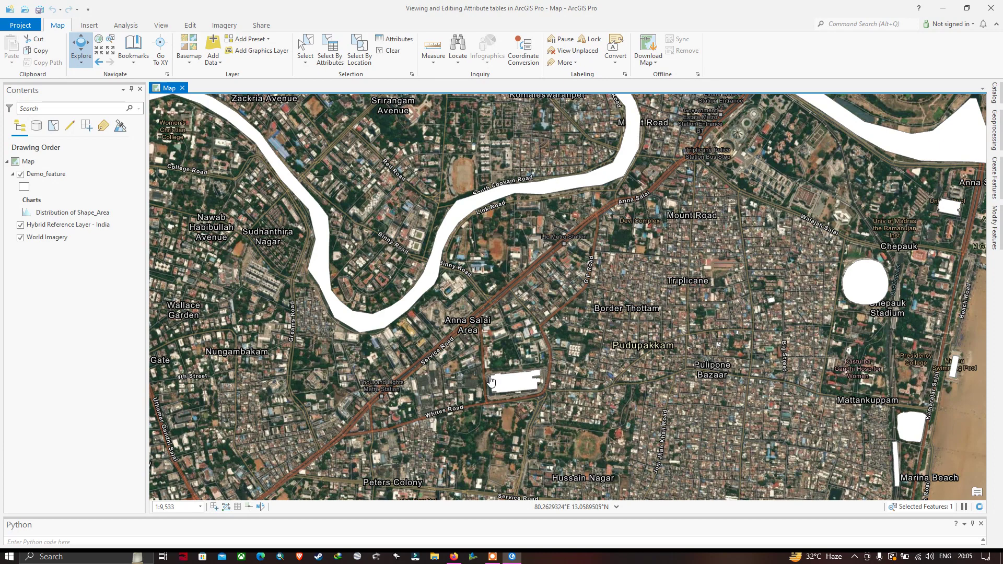
scroll(512, 392, "up", 2)
scroll(512, 391, "up", 4)
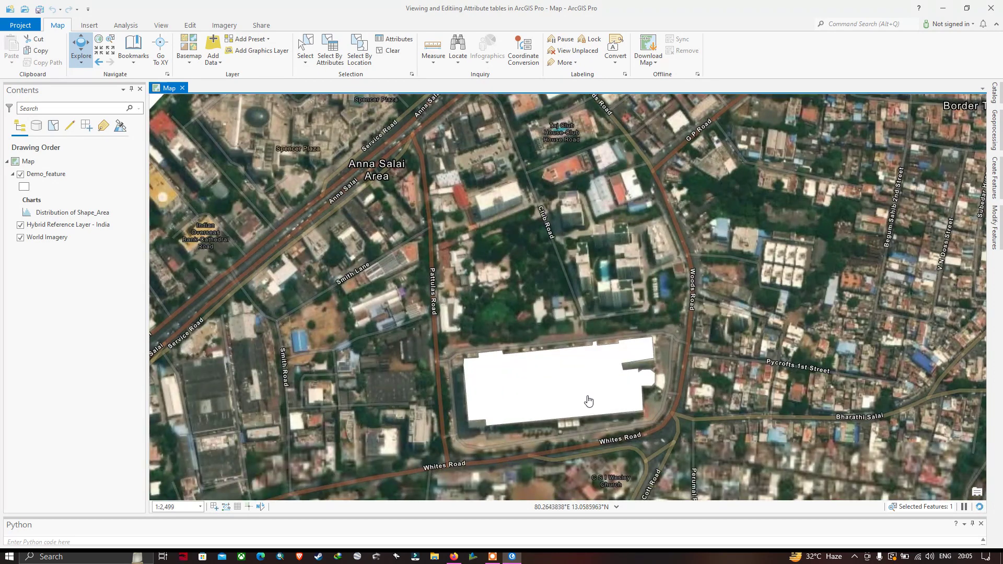
mouse_move(582, 404)
left_mouse_down()
mouse_move(585, 393)
mouse_move(547, 393)
mouse_move(585, 393)
left_mouse_up()
scroll(535, 420, "down", 4)
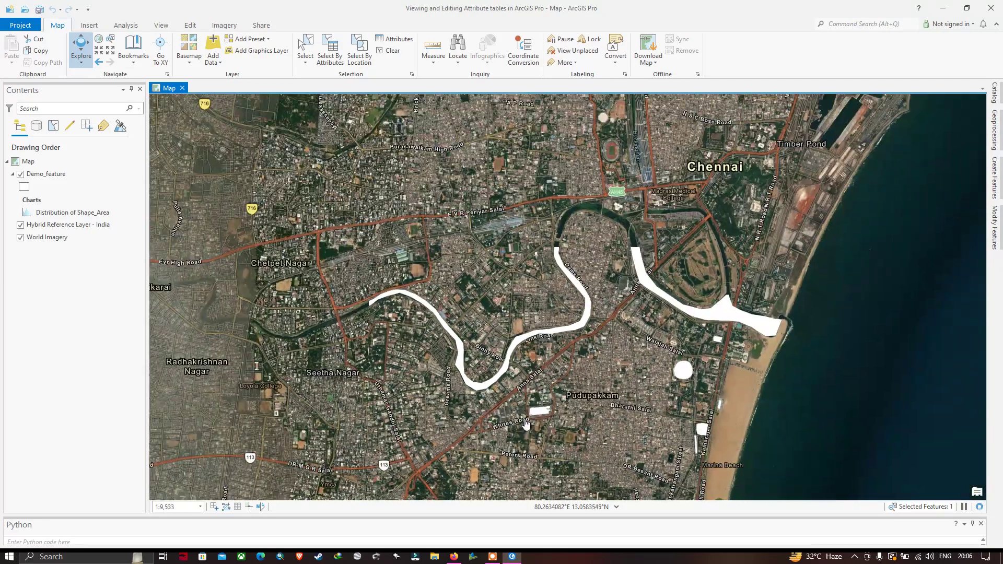
left_click_drag(506, 445, 517, 360)
scroll(470, 377, "up", 6)
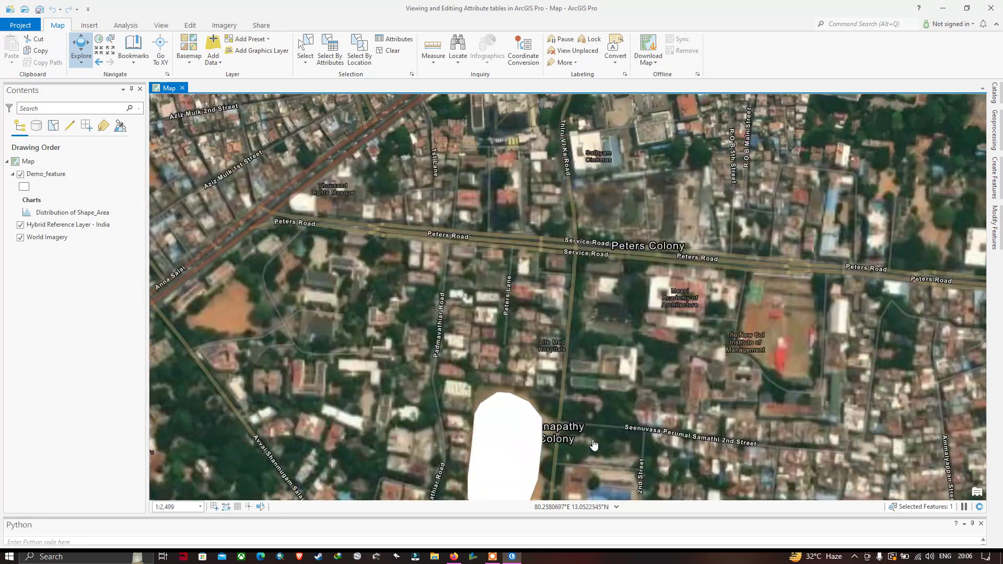
left_click_drag(593, 444, 555, 359)
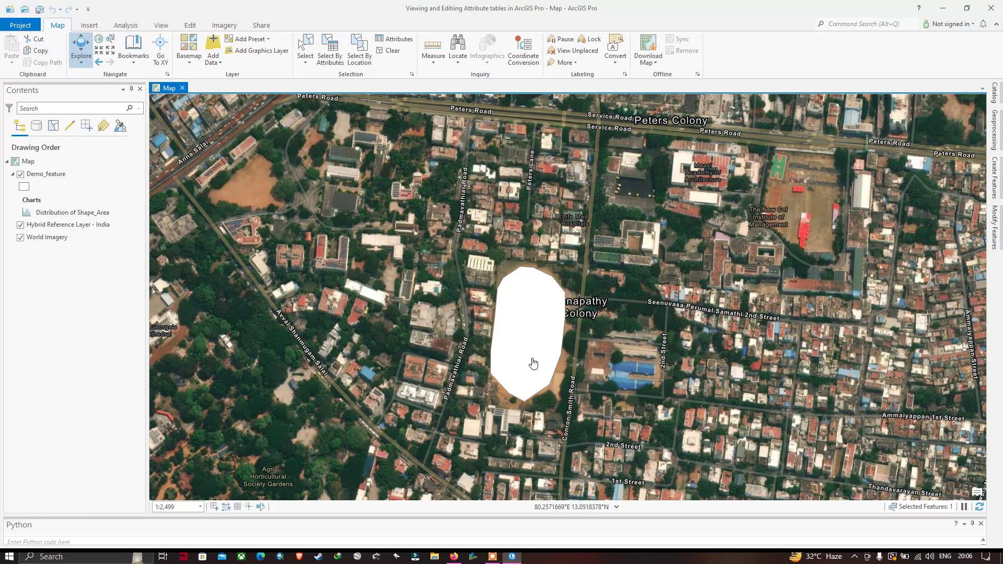
left_click_drag(533, 364, 535, 351)
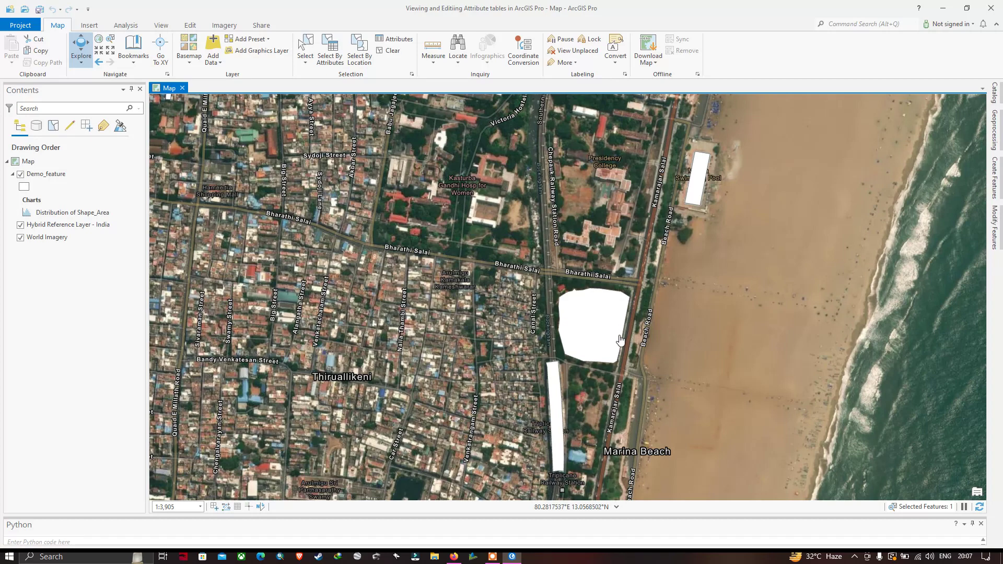
Step: Check the beachfront pool polygon, then zoom back out to a 1:9,533 citywide view
left_click_drag(619, 314, 496, 447)
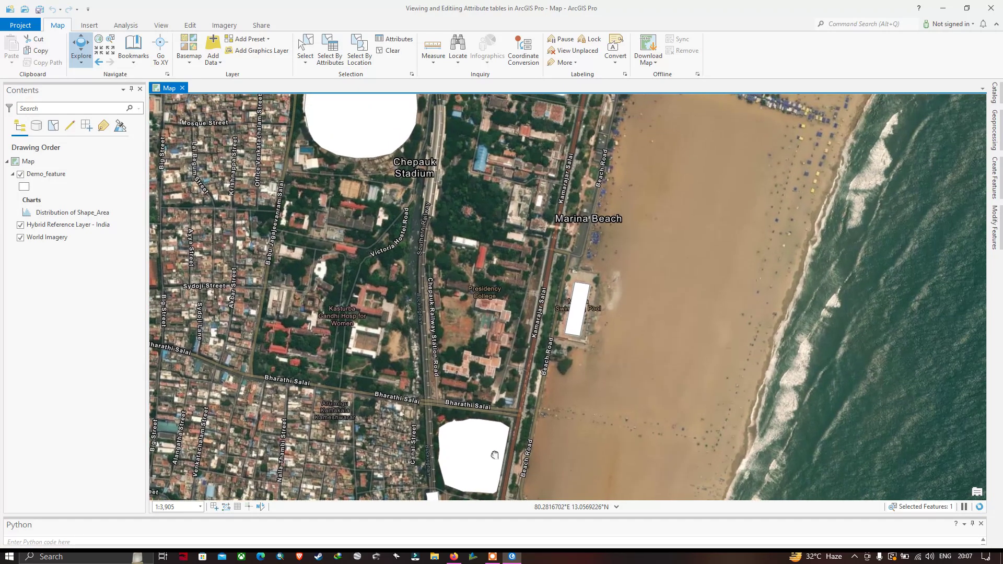
scroll(567, 329, "up", 2)
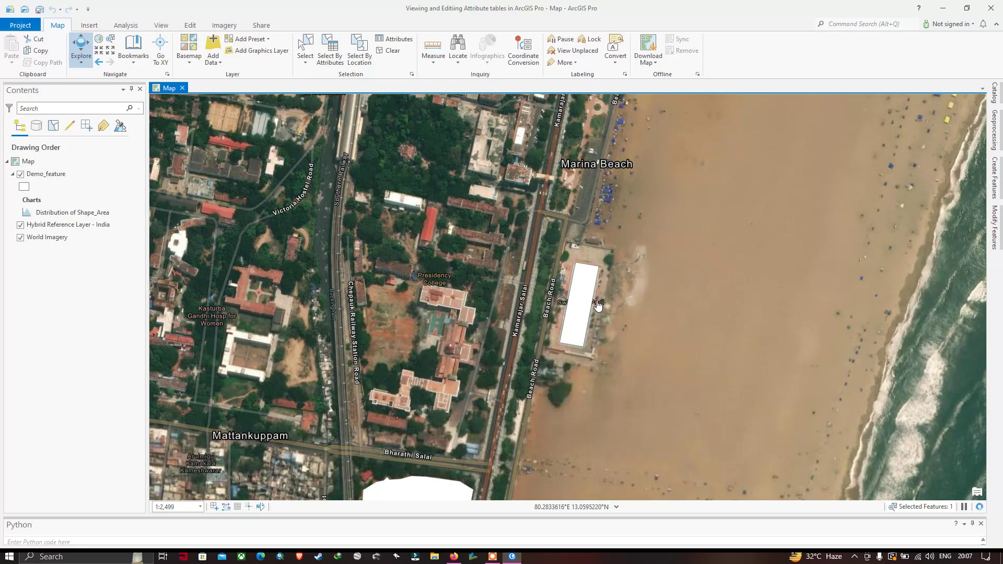
scroll(598, 306, "down", 3)
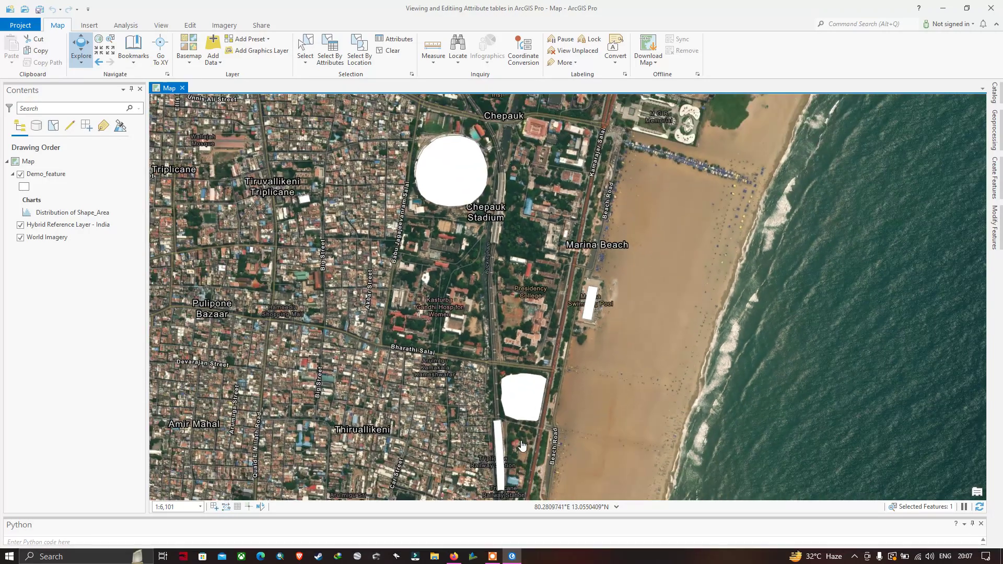
scroll(557, 385, "down", 2)
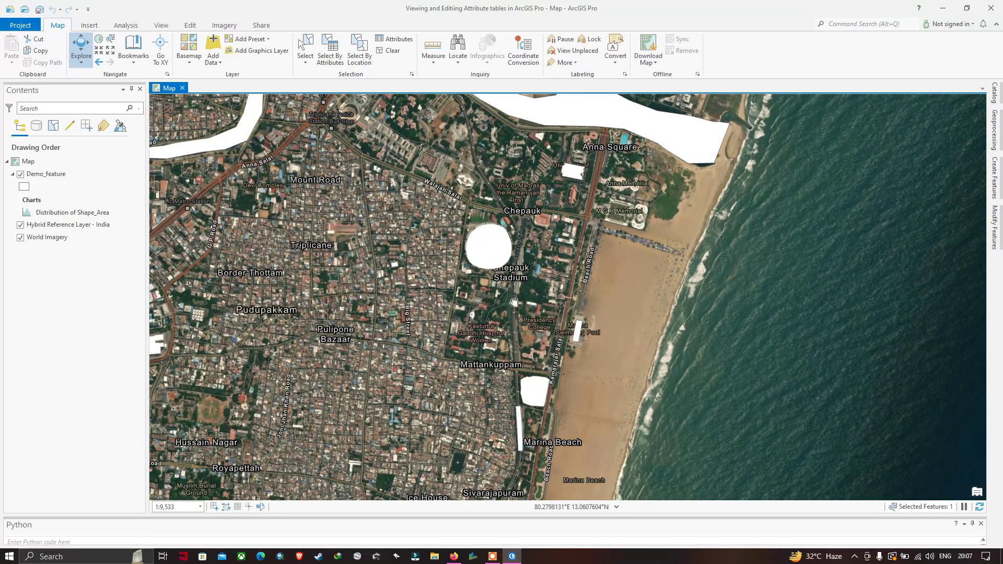
left_click_drag(506, 300, 614, 307)
Step: Open the Demo_feature attribute table from its layer menu in Contents
left_click(49, 176)
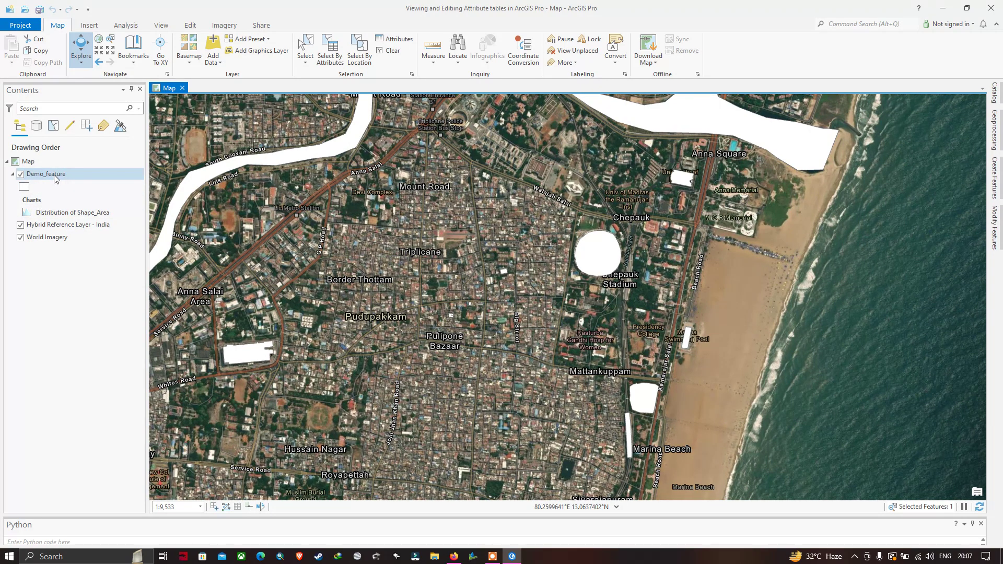
right_click(55, 175)
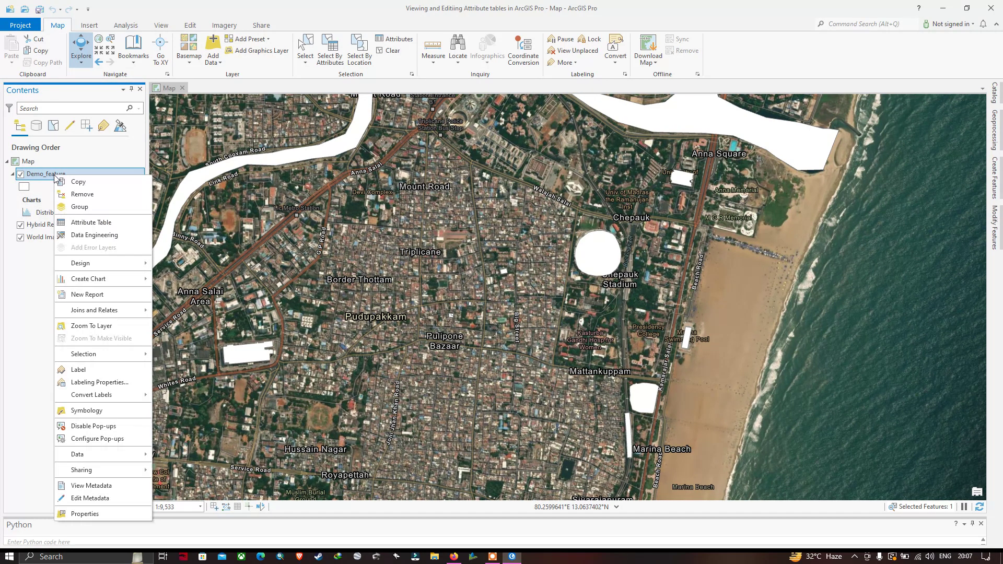
left_click(90, 223)
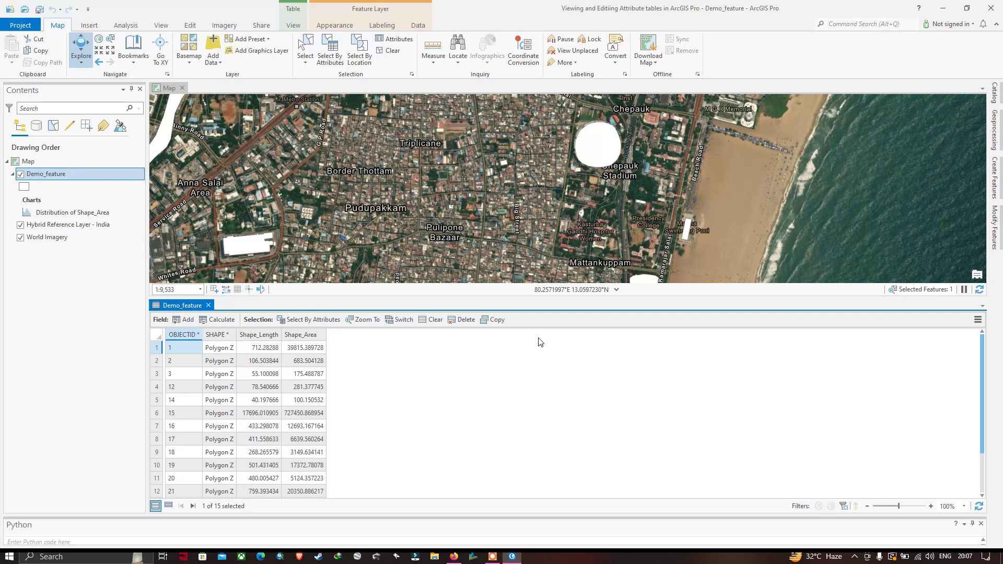
Step: Scroll through the 15 records, checking the last record ID 25's Shape_Length and Shape_Area
scroll(204, 418, "down", 4)
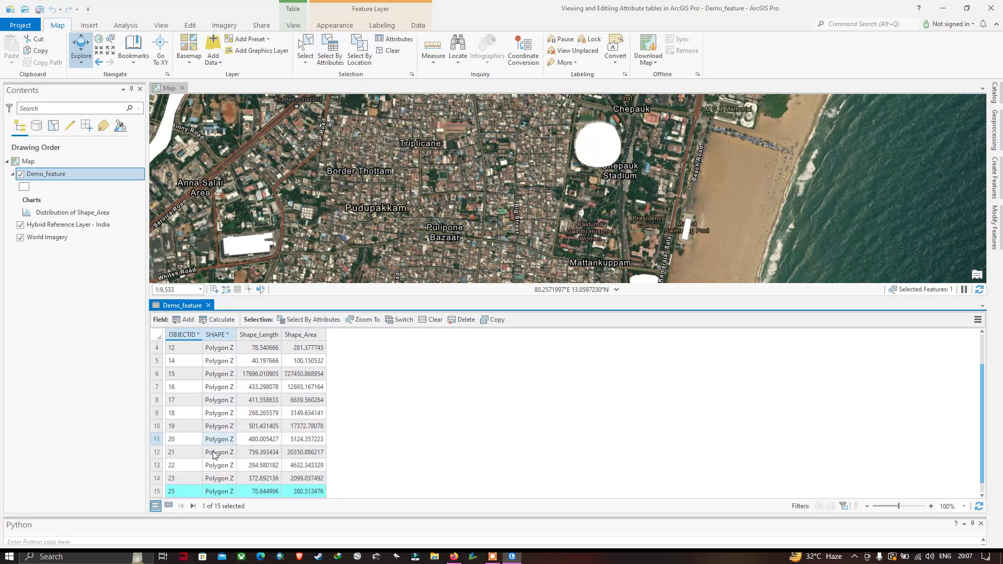
left_click(207, 480)
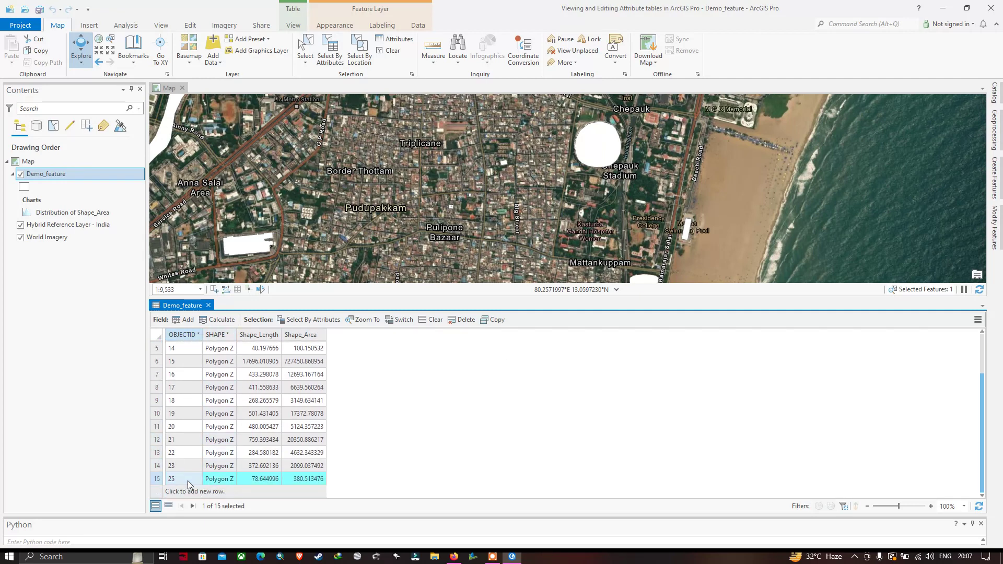
scroll(214, 444, "up", 2)
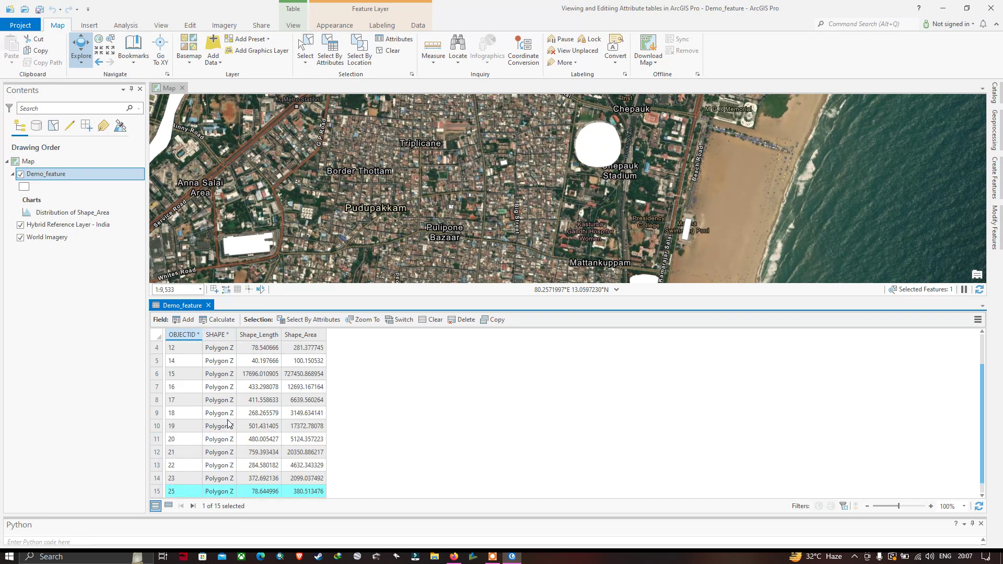
scroll(205, 397, "down", 2)
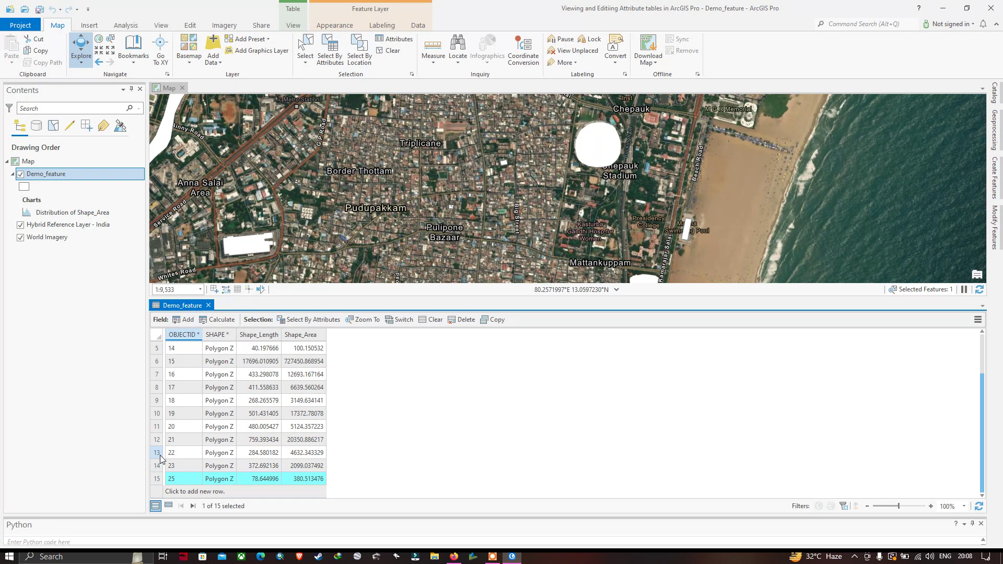
scroll(155, 404, "up", 2)
scroll(157, 403, "up", 2)
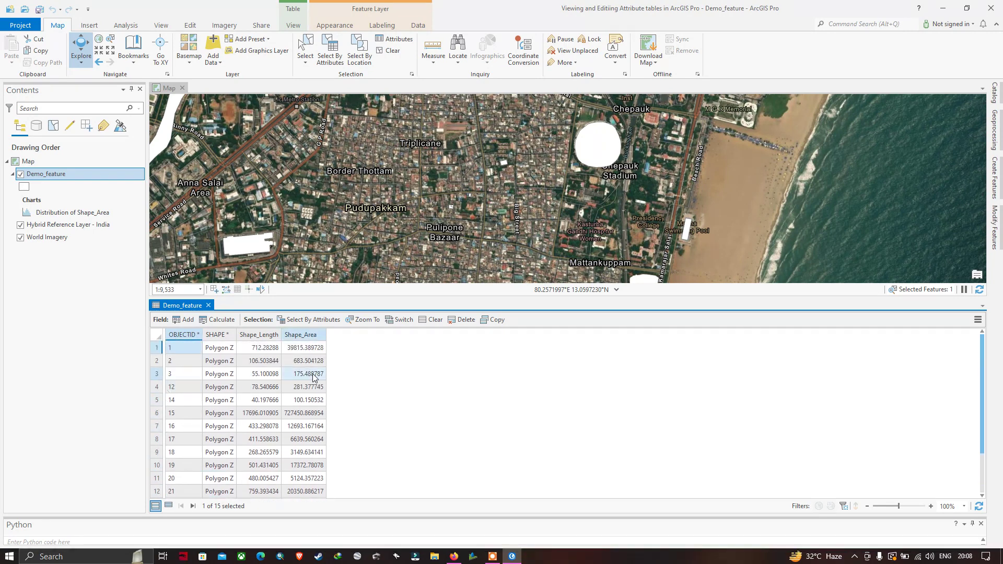
Step: Close the attribute table and pan the map to the northern river bend
left_click(209, 305)
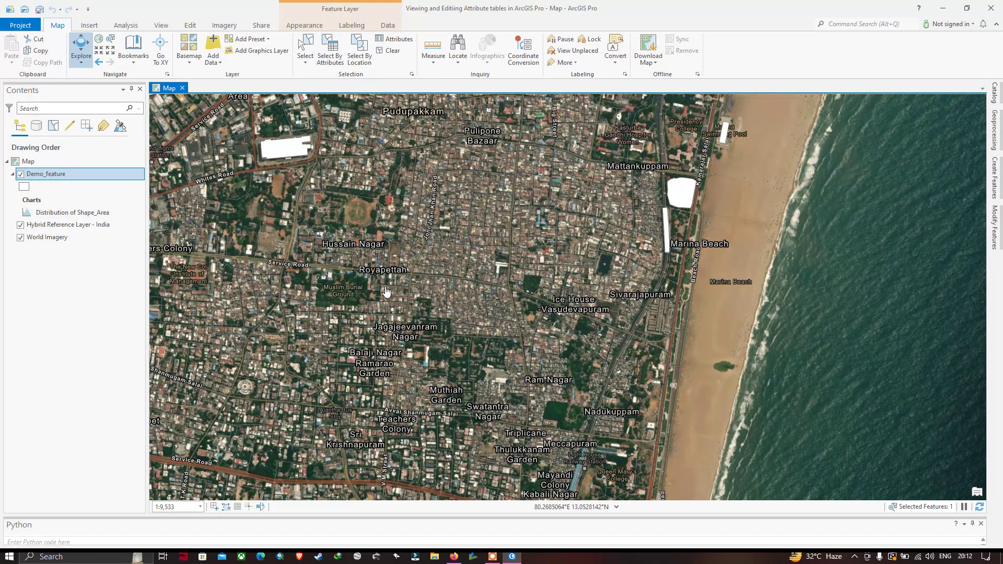
left_click_drag(584, 296, 596, 344)
left_click_drag(340, 246, 417, 299)
left_click_drag(433, 245, 513, 380)
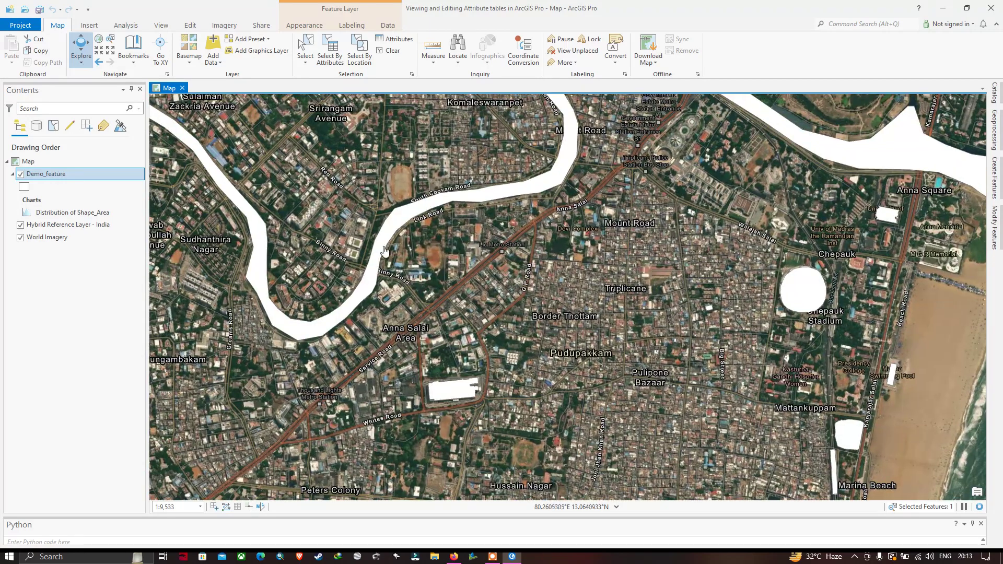
scroll(452, 391, "up", 3)
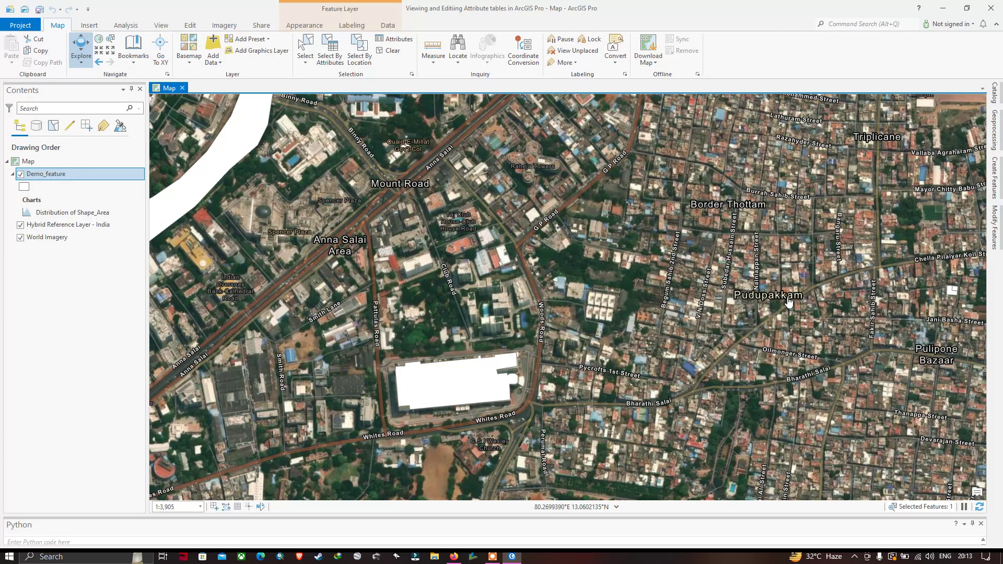
Step: Pan south past Chepauk Stadium to Amir Mahal and Royapettah, then switch to the Edit tab
left_click_drag(790, 303, 497, 306)
scroll(497, 305, "down", 2)
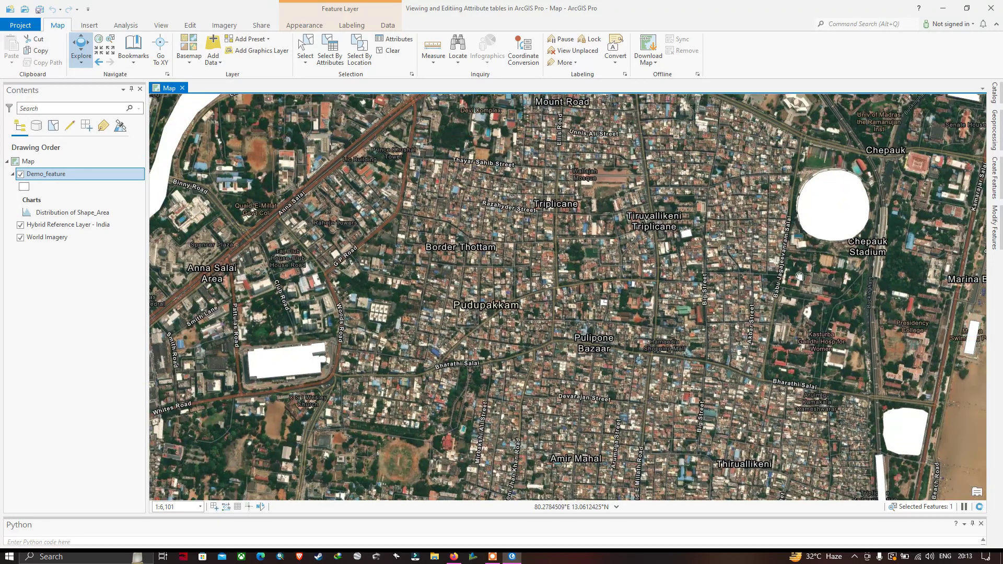
left_click_drag(808, 269, 714, 316)
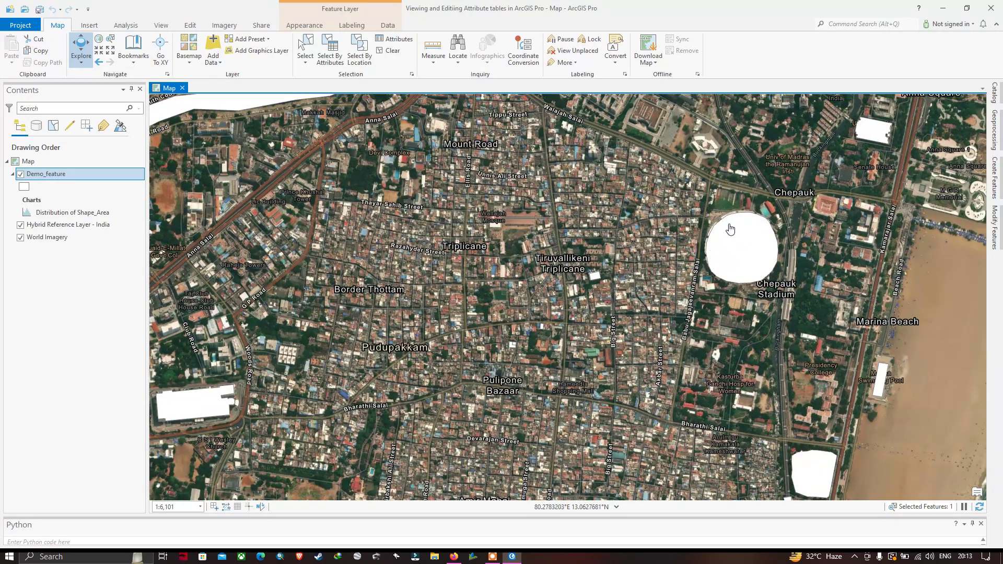
left_click_drag(764, 351, 669, 248)
left_click_drag(624, 390, 657, 360)
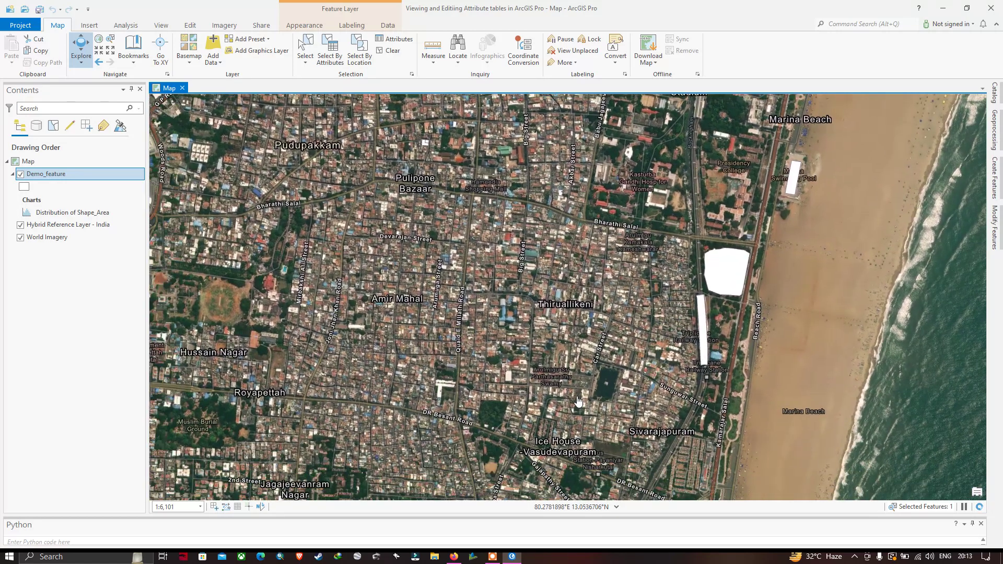
left_click_drag(561, 406, 661, 370)
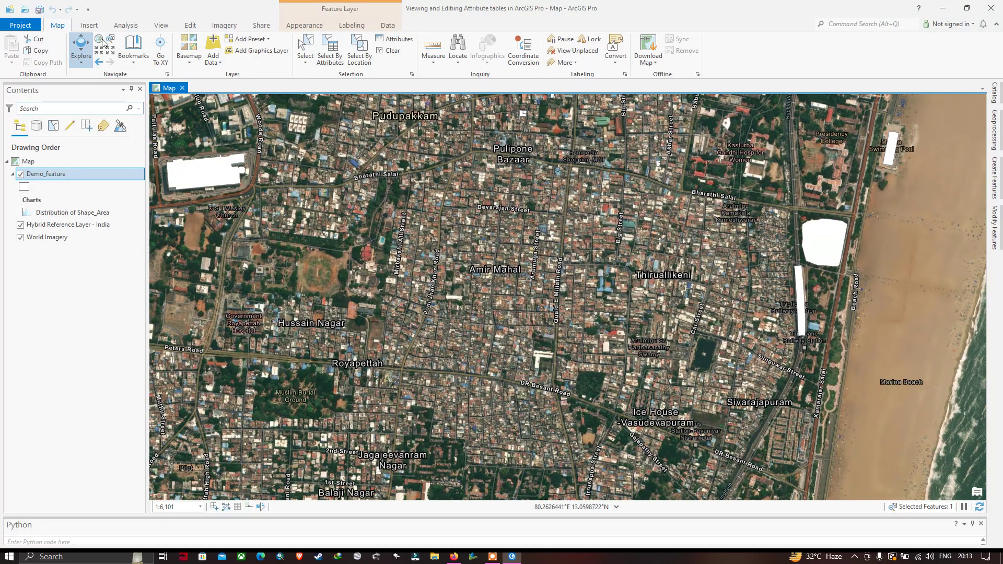
left_click(190, 26)
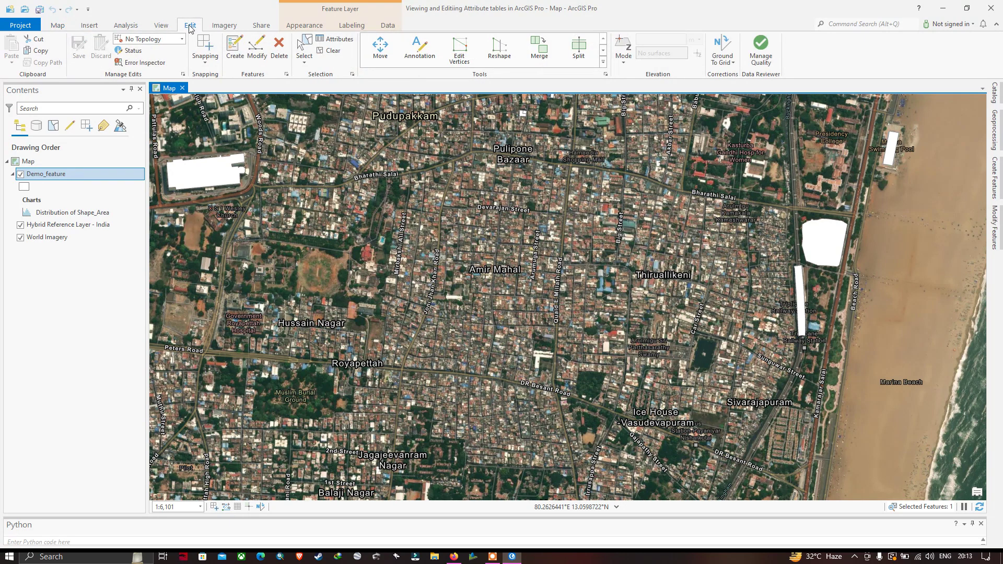
Step: Activate the Polygon construction tool for the Demo_feature template in Create Features
left_click(234, 50)
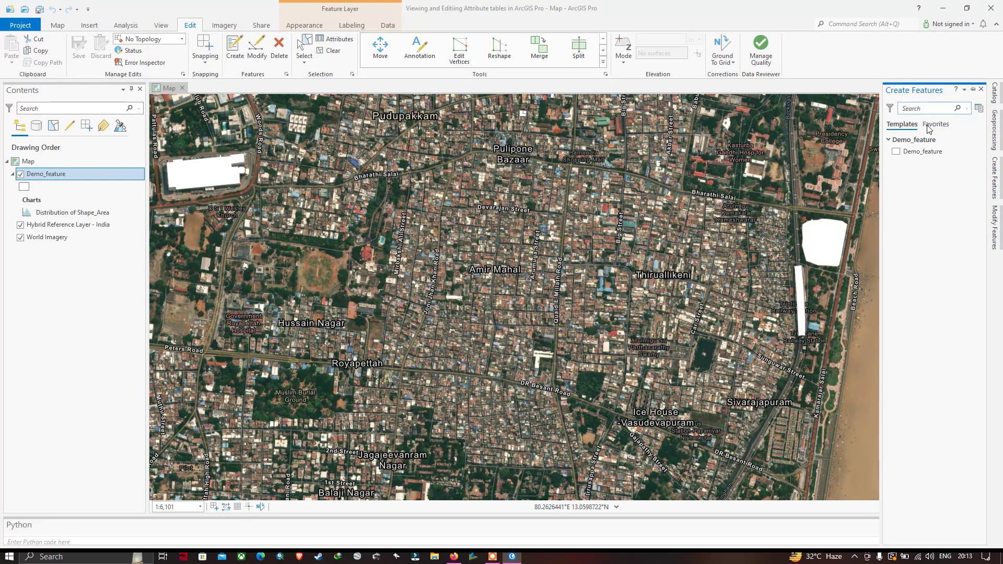
left_click(917, 155)
left_click(901, 173)
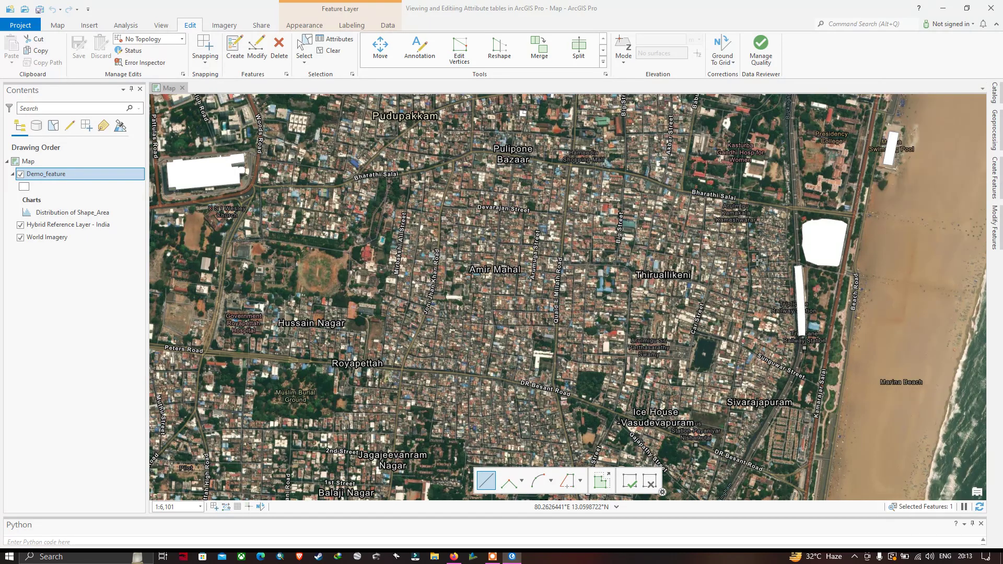
Step: Start the polygon with corners along Thandavarayan Street and the block's east side
scroll(573, 373, "up", 6)
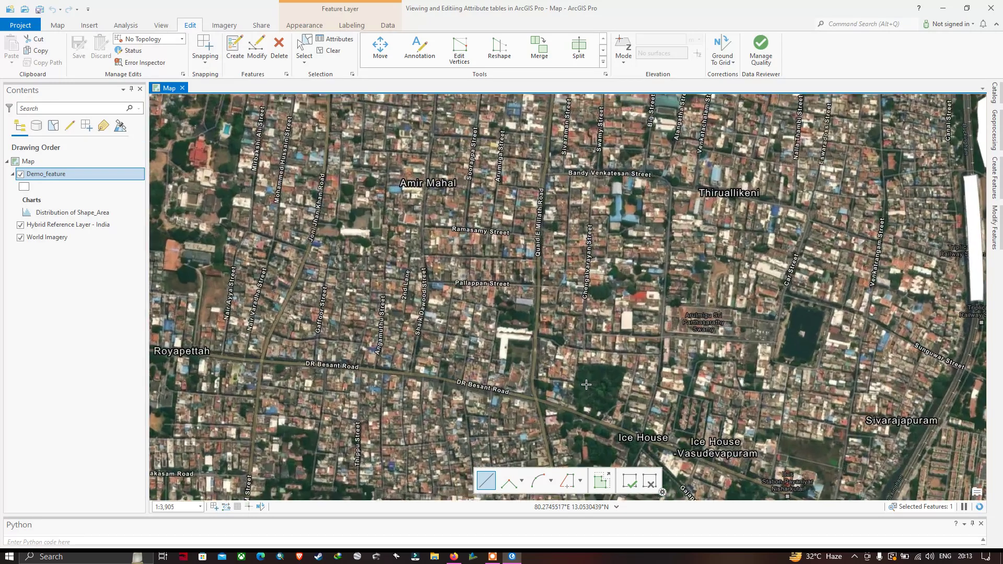
scroll(593, 380, "down", 2)
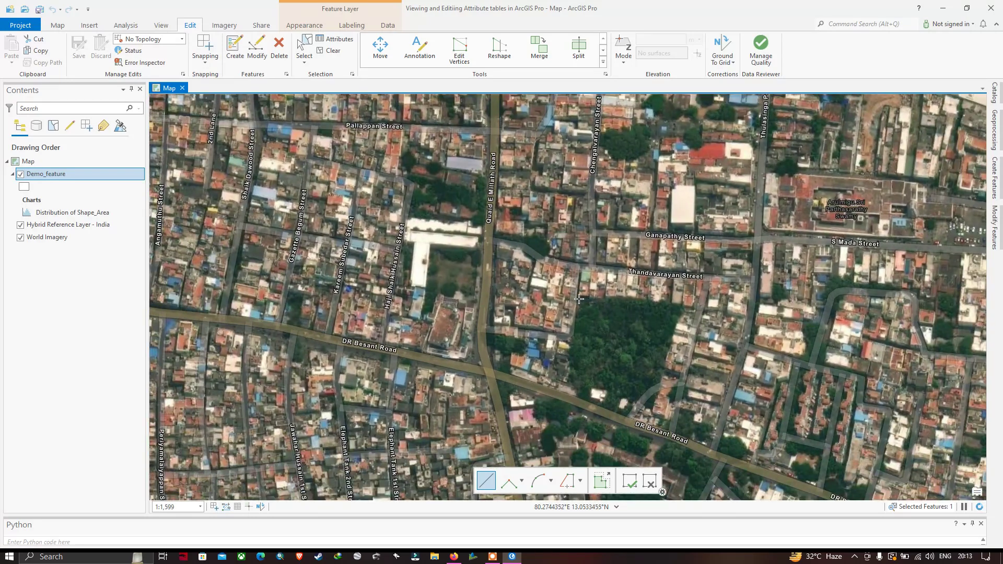
left_click(579, 299)
left_click(618, 296)
left_click(682, 305)
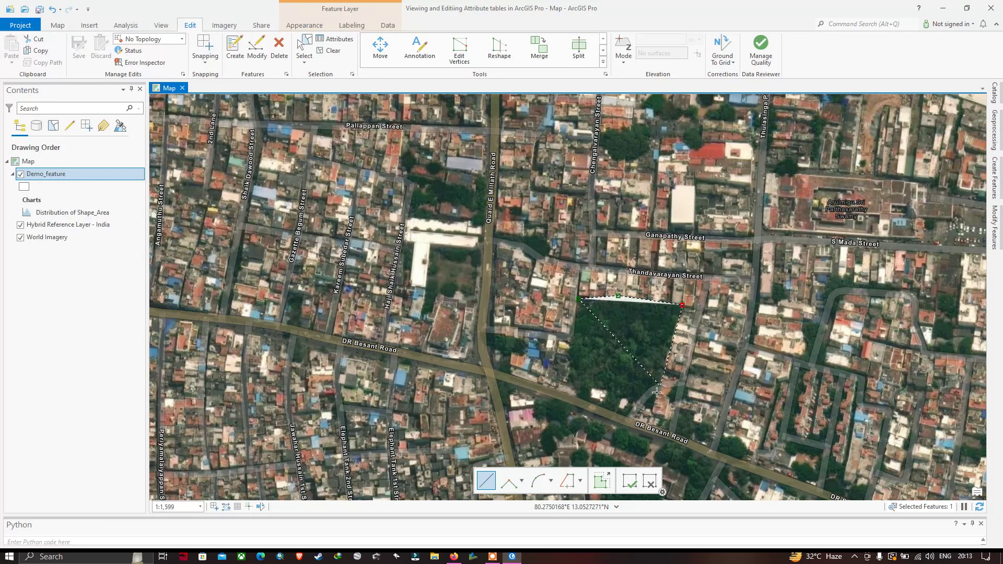
left_click(651, 406)
Step: Add corners along DR Besant Road and the west edge, finish the polygon, and zoom out
left_click(632, 405)
left_click(627, 414)
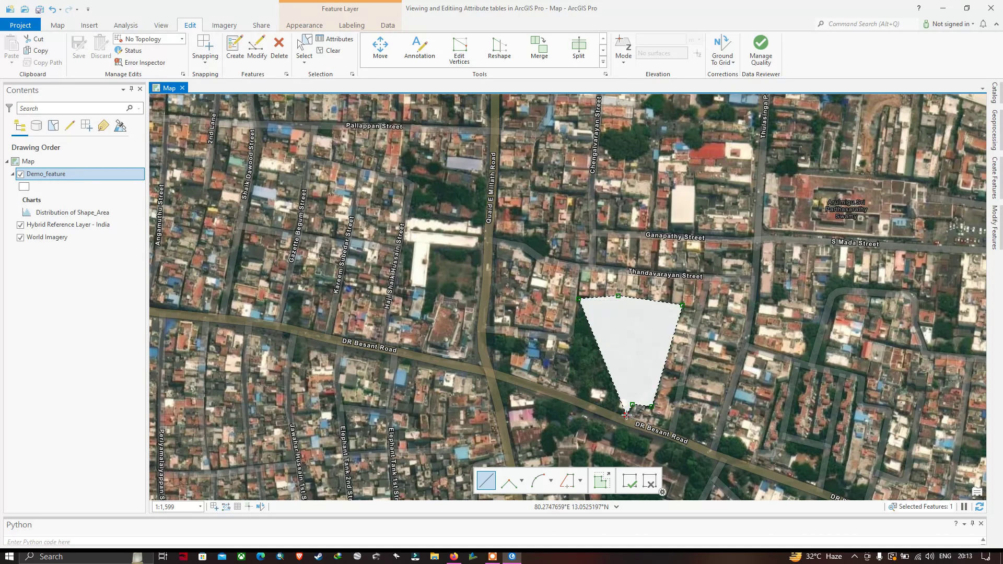
left_click(575, 399)
left_click(569, 379)
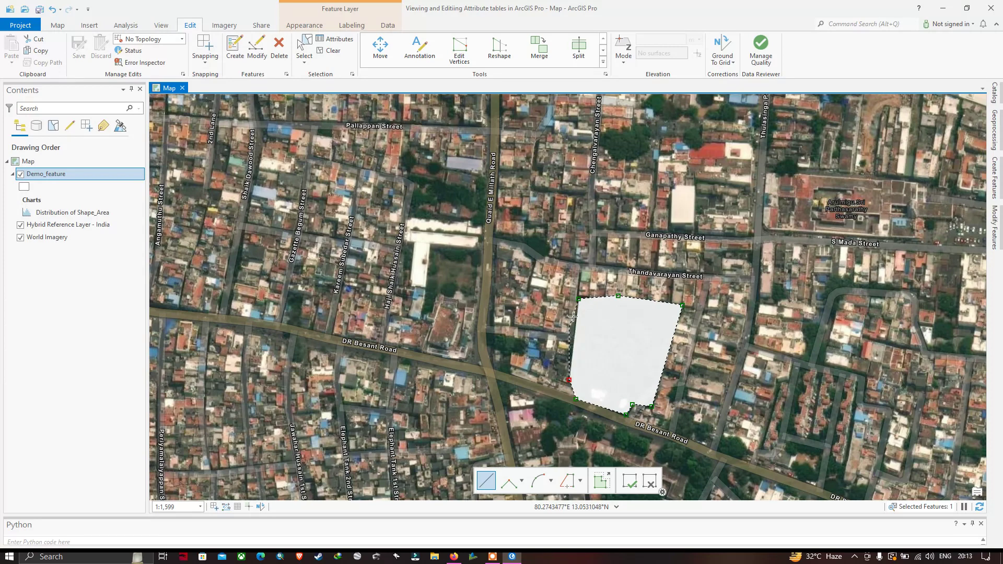
double_click(578, 309)
scroll(512, 311, "down", 2)
scroll(513, 312, "down", 1)
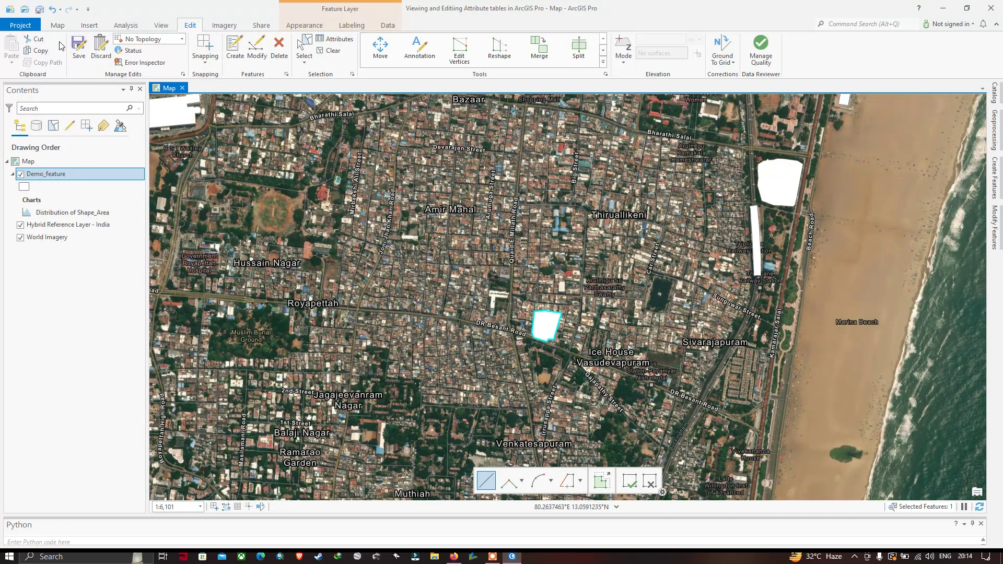
Step: Save the project with the Quick Access Toolbar Save button
left_click(40, 9)
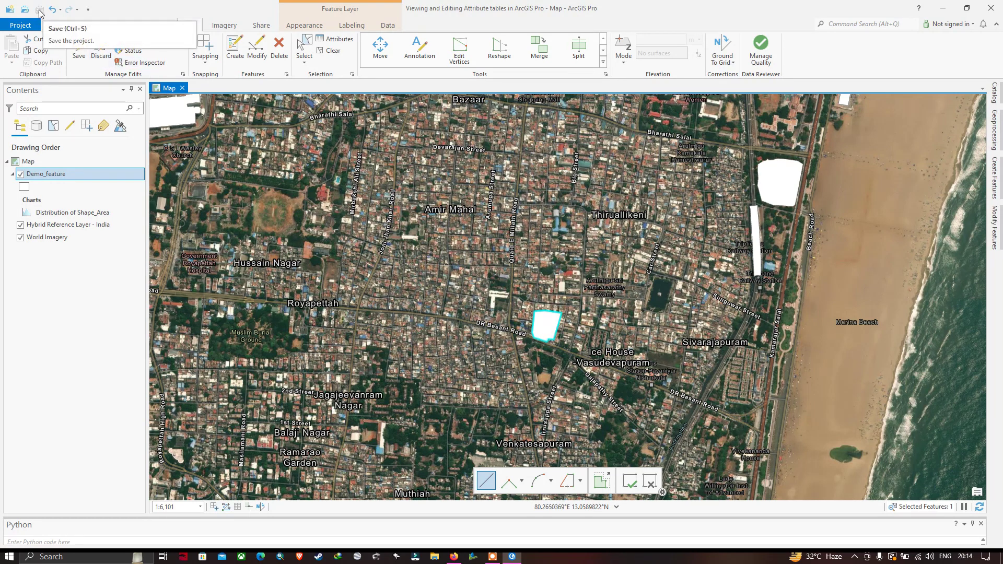
Step: Reopen the Demo_feature attribute table from the layer's menu in Contents
right_click(42, 176)
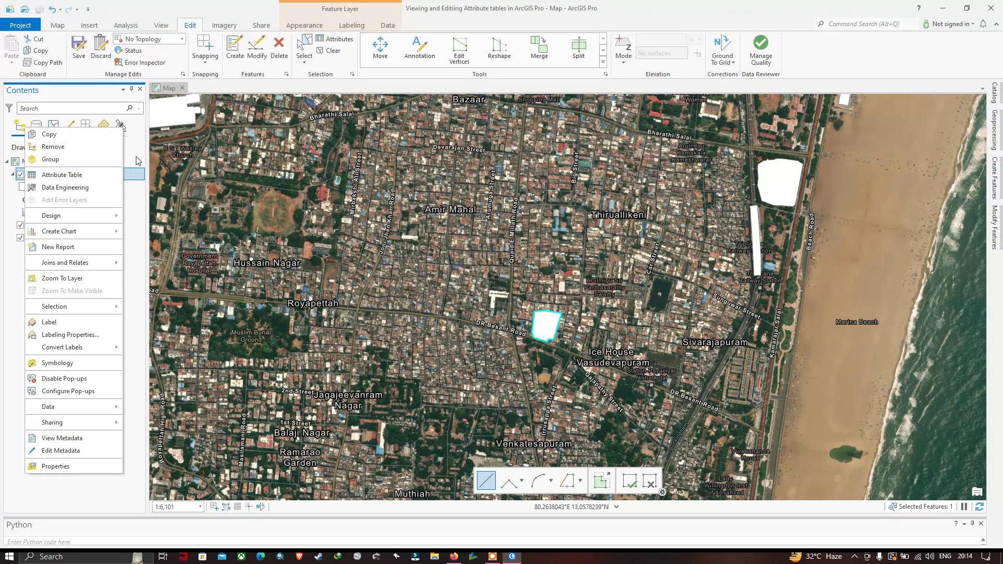
key("Escape")
right_click(49, 174)
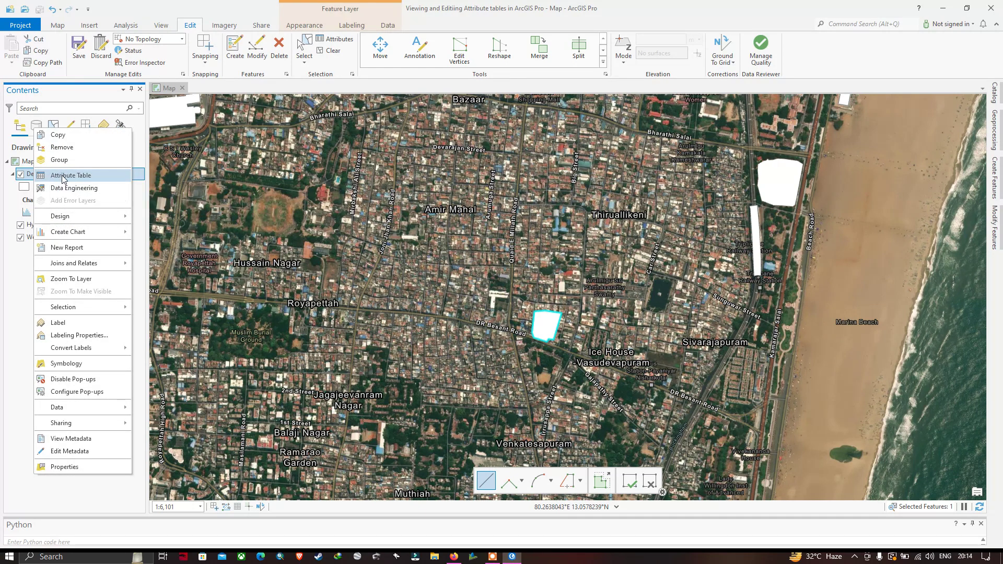
left_click(63, 178)
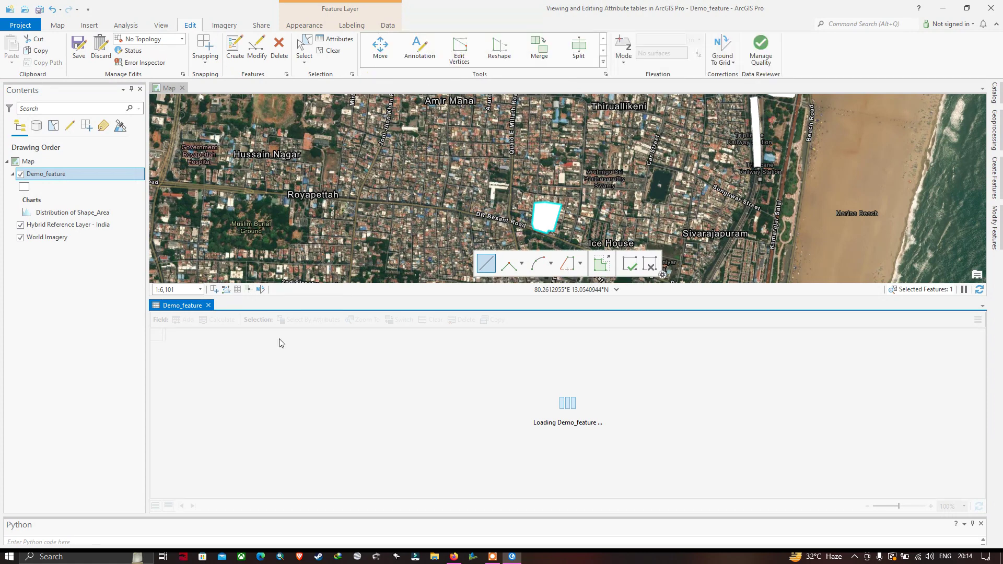
Step: Check the new record ID 26 at the bottom, then select the OBJECTID 25 row
scroll(293, 403, "down", 2)
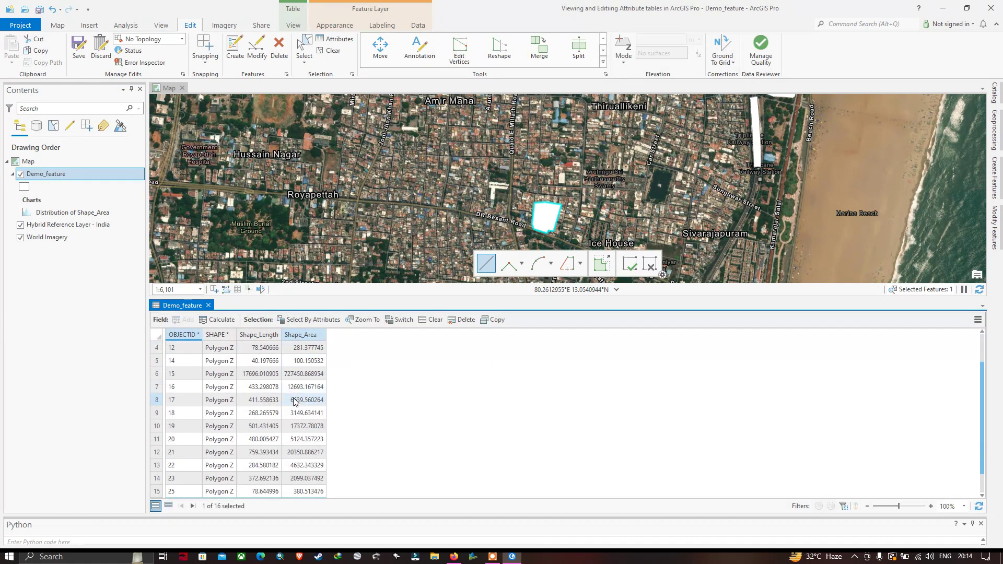
scroll(279, 422, "down", 1)
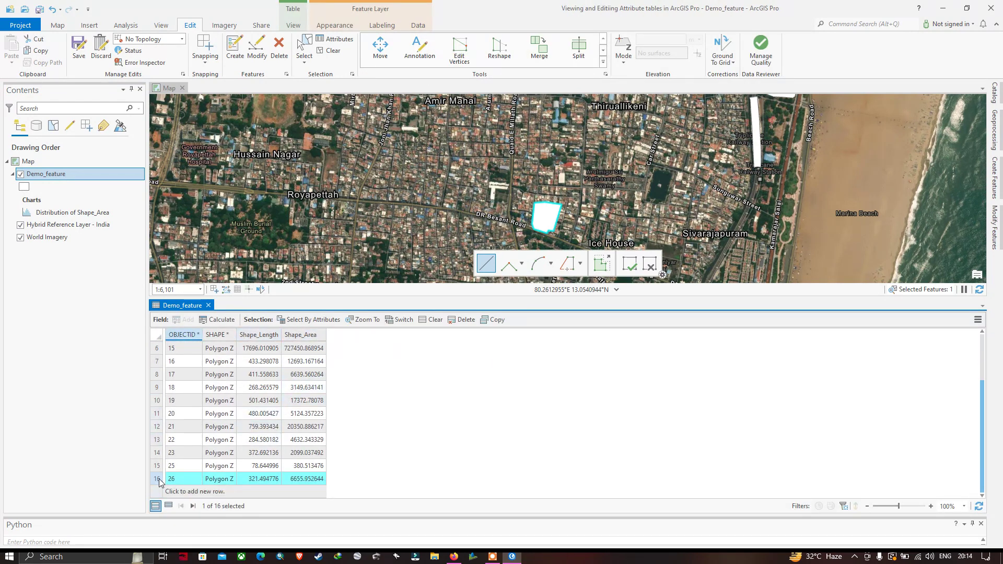
left_click(159, 478)
left_click(259, 479)
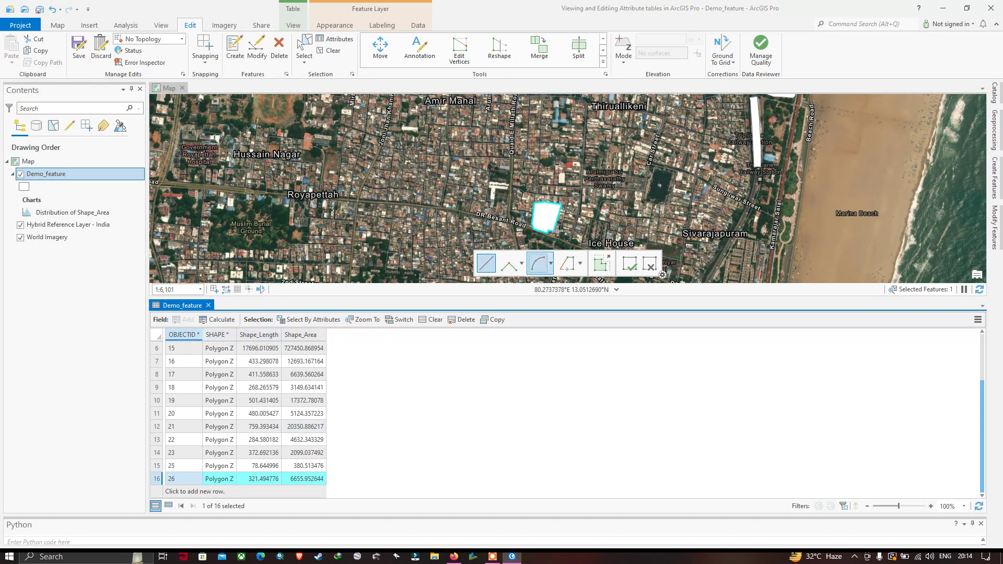
left_click(159, 466)
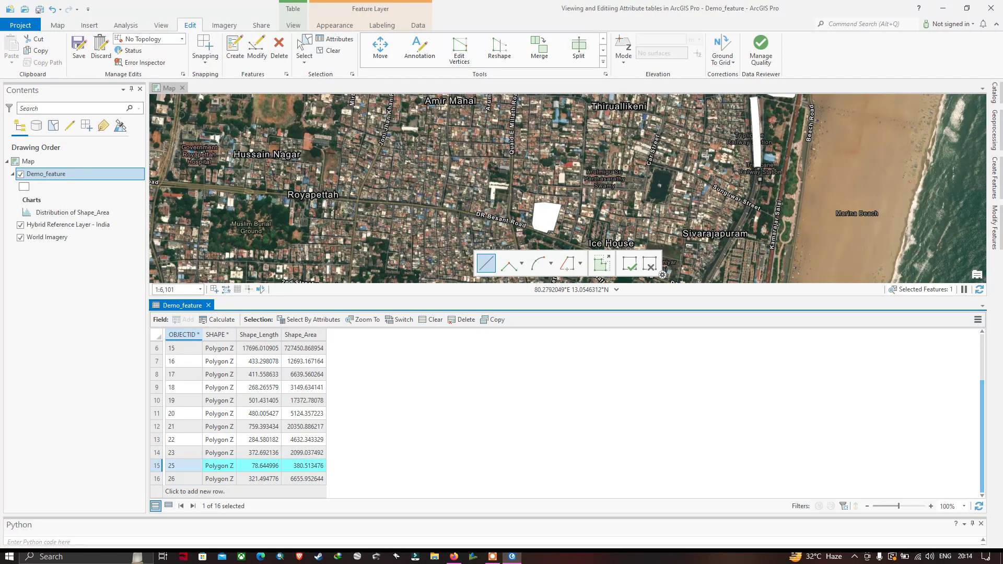
scroll(706, 155, "down", 5)
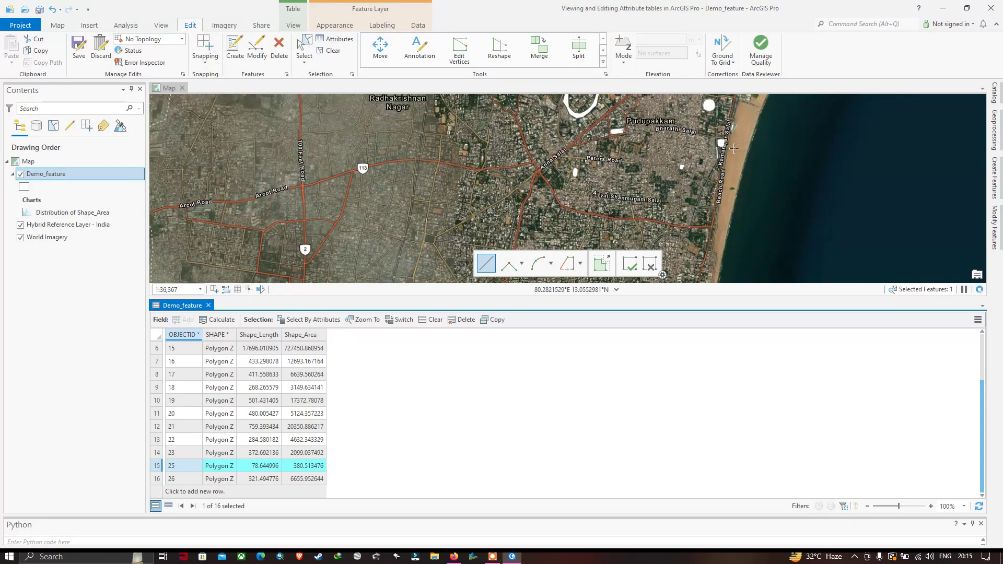
left_click(728, 151)
key("Up")
key("Right")
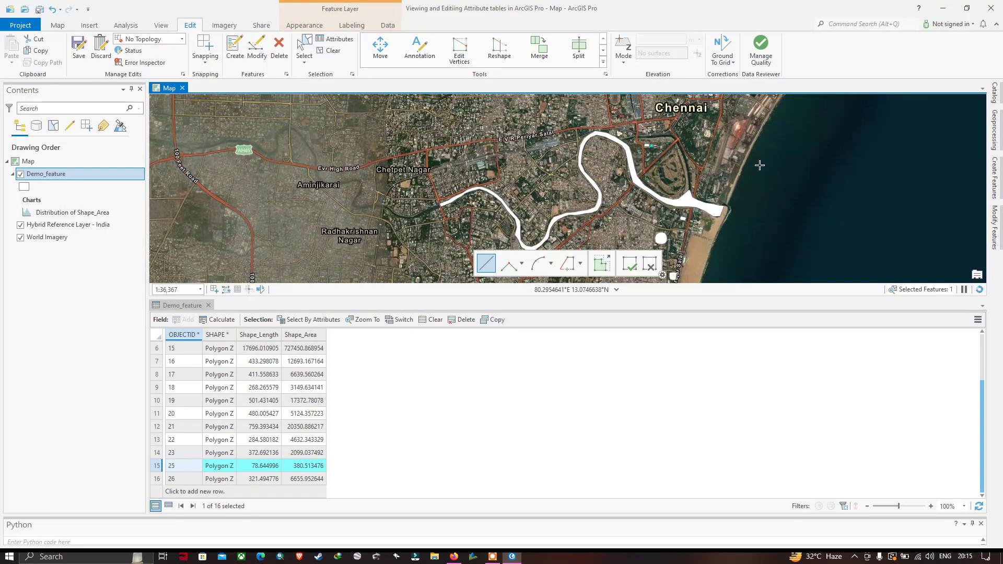
left_click_drag(759, 165, 700, 212)
scroll(540, 150, "up", 4)
left_click_drag(539, 150, 551, 234)
scroll(525, 212, "up", 8)
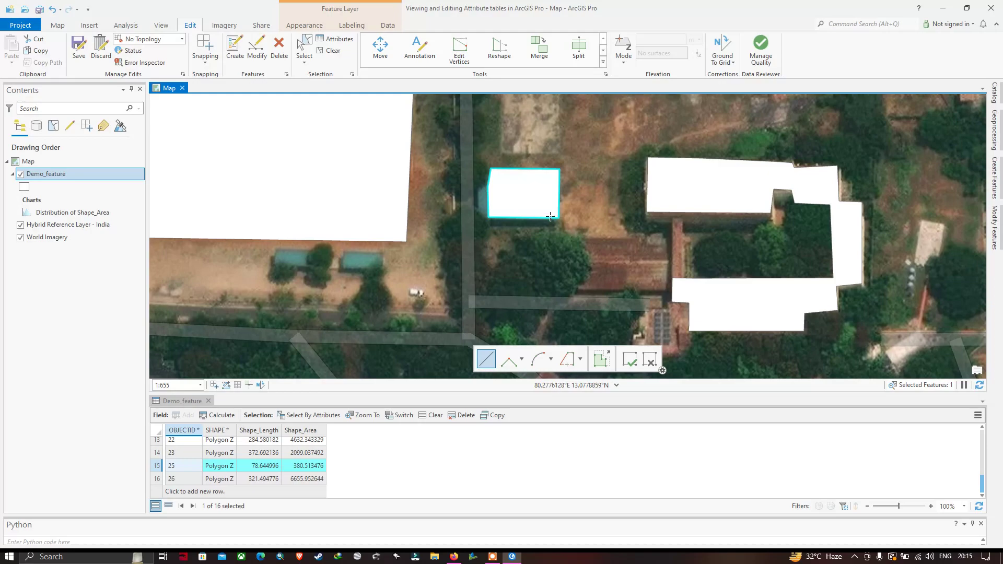
scroll(551, 216, "down", 7)
scroll(555, 226, "up", 3)
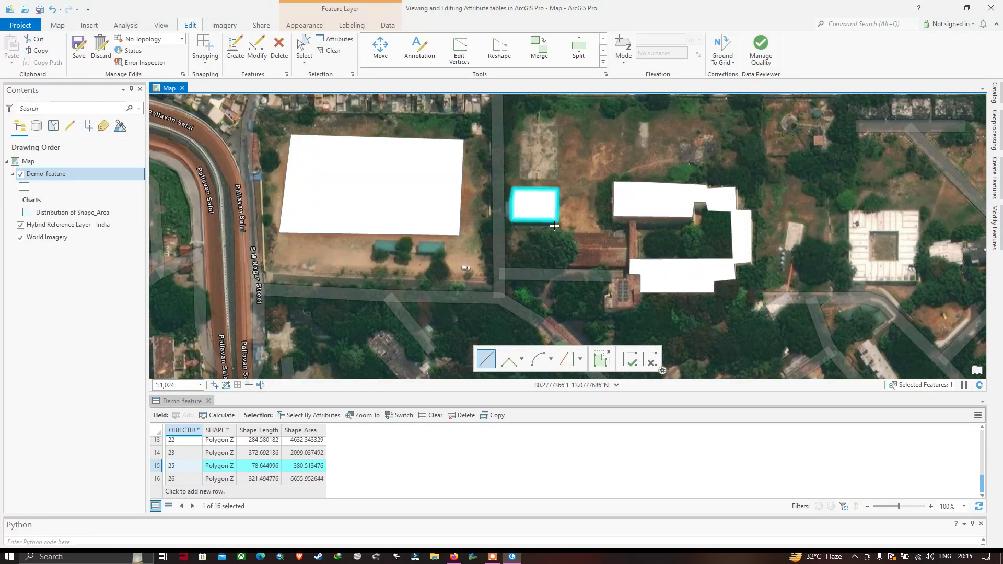
scroll(555, 226, "down", 5)
scroll(552, 220, "down", 4)
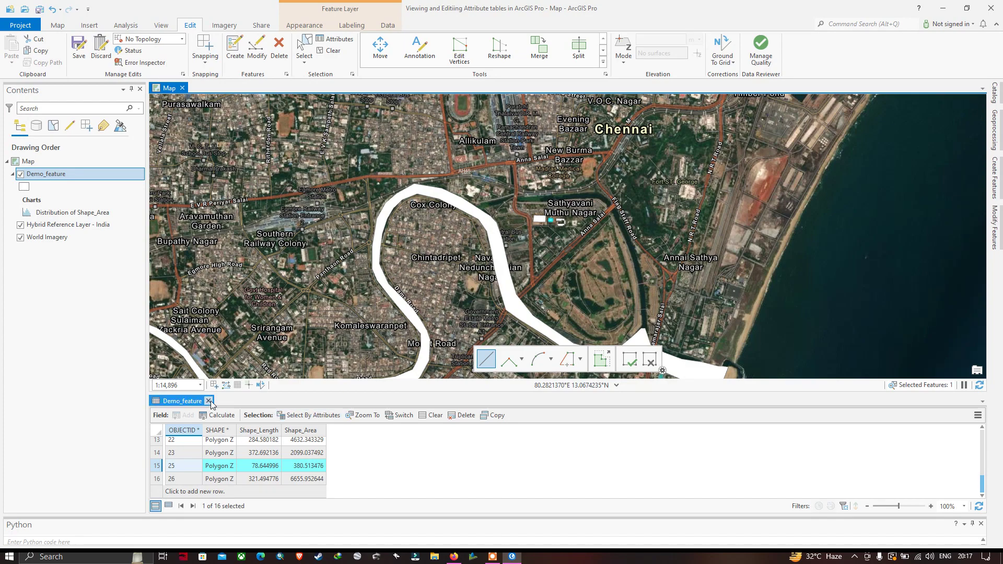
Step: Close the attribute table and recentre the map on the river polygon
left_click(209, 401)
scroll(537, 348, "down", 2)
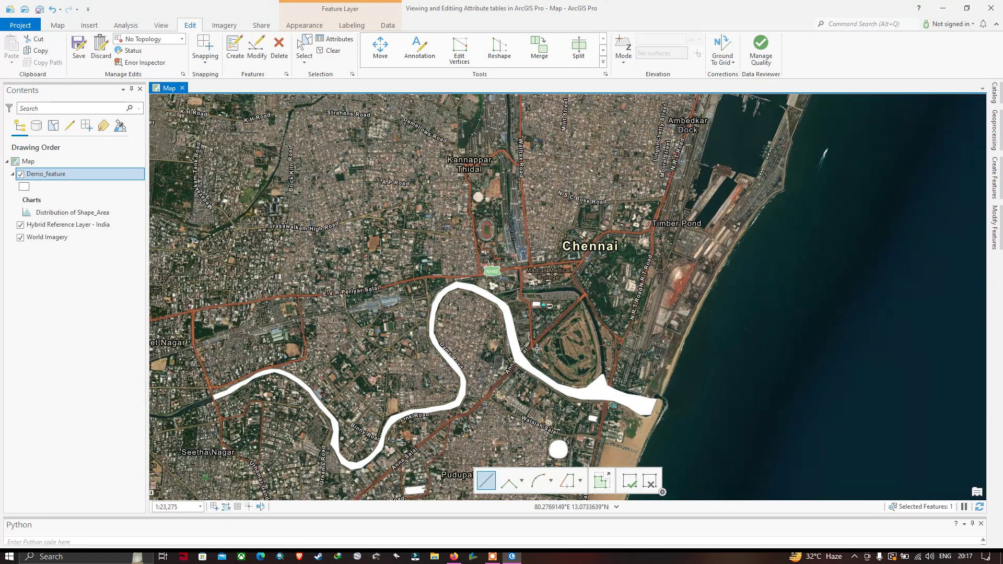
scroll(536, 349, "down", 2)
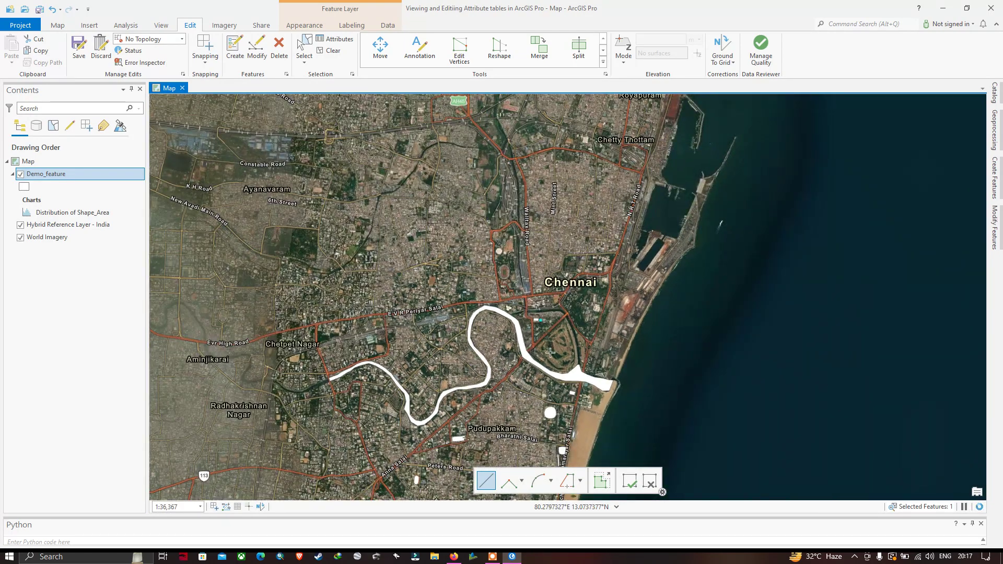
scroll(544, 365, "down", 2)
left_click_drag(543, 365, 517, 329)
scroll(517, 329, "up", 2)
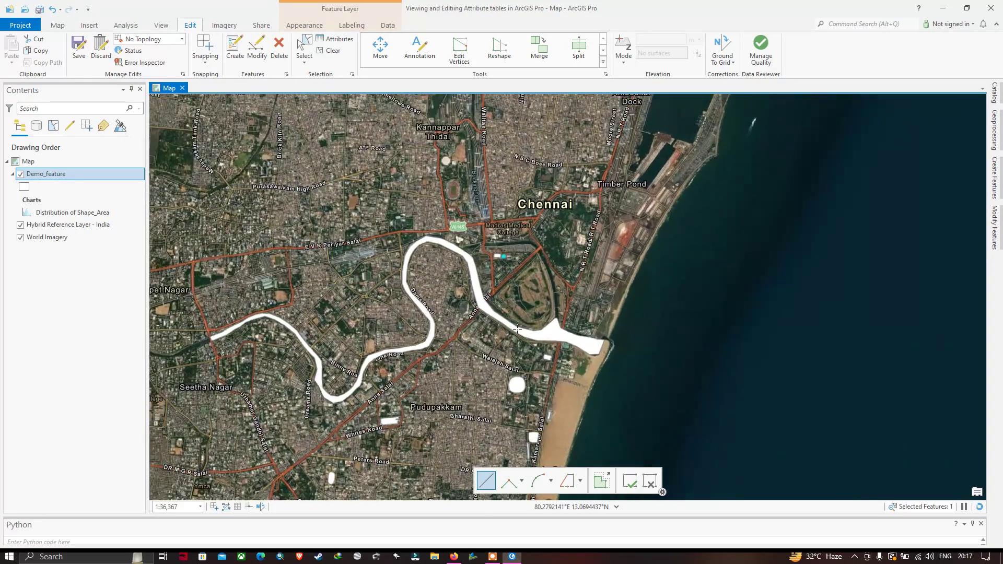
scroll(517, 329, "up", 2)
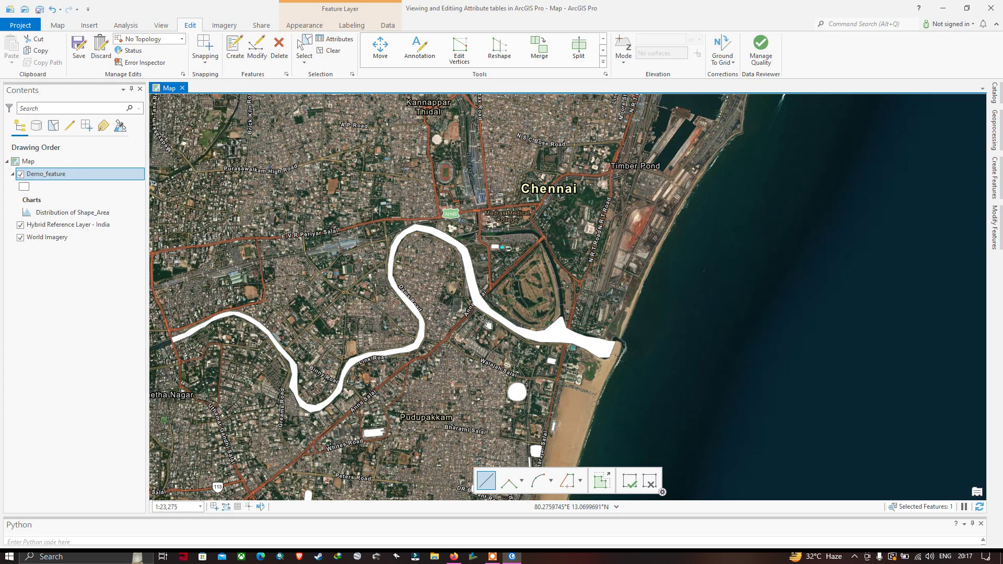
left_click_drag(489, 325, 560, 290)
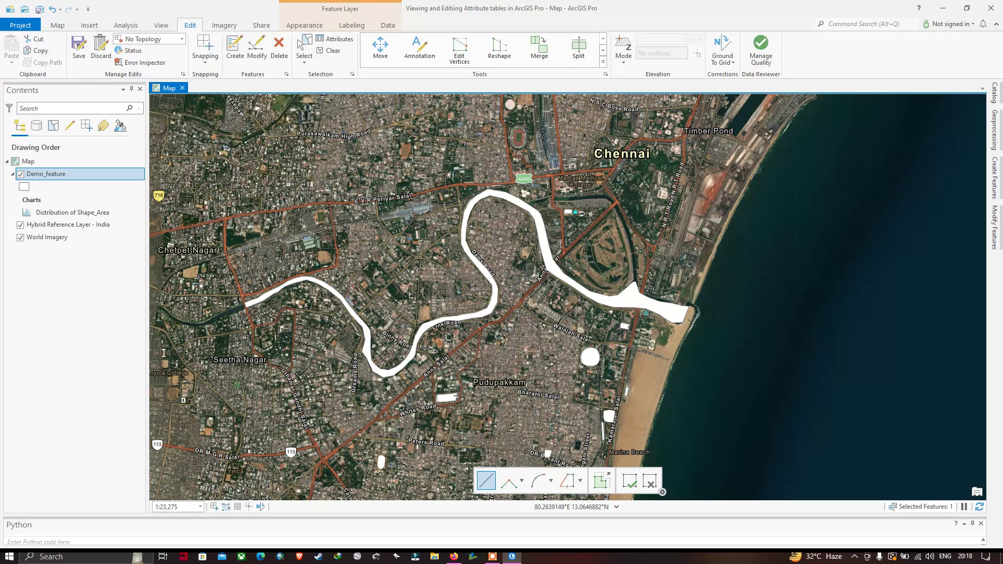
Step: Reopen the Demo_feature attribute table from Contents and zoom the map toward Chepauk Stadium
right_click(40, 178)
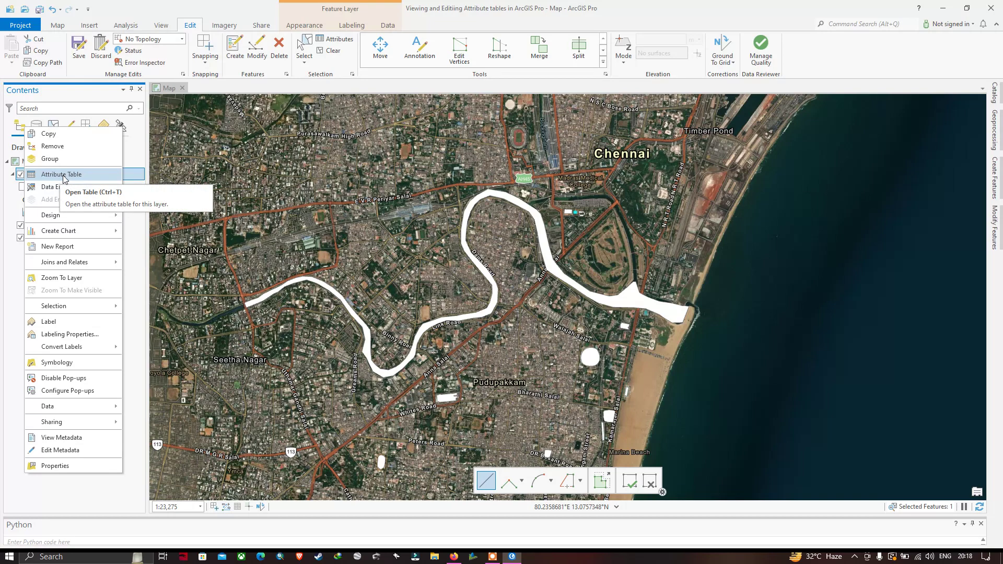
left_click(63, 176)
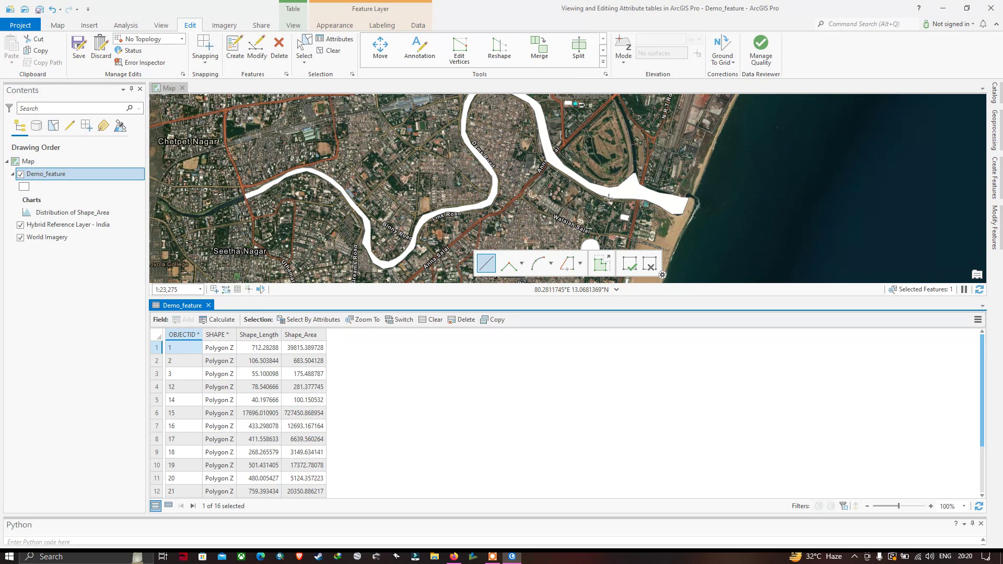
scroll(497, 198, "up", 4)
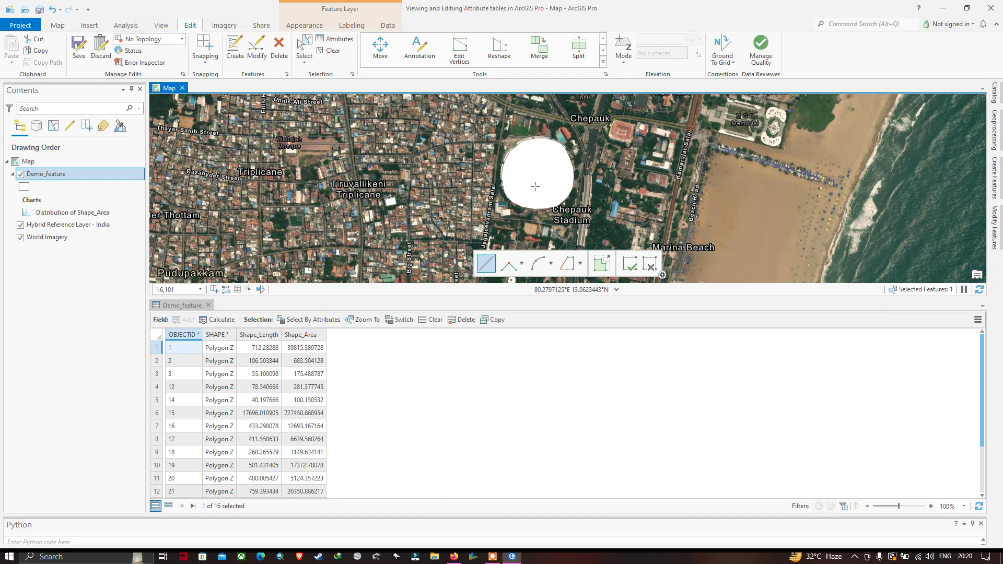
Step: End the edit sketch with the Map tab's Select tool and select the round polygon near Chepauk Stadium
left_click(64, 26)
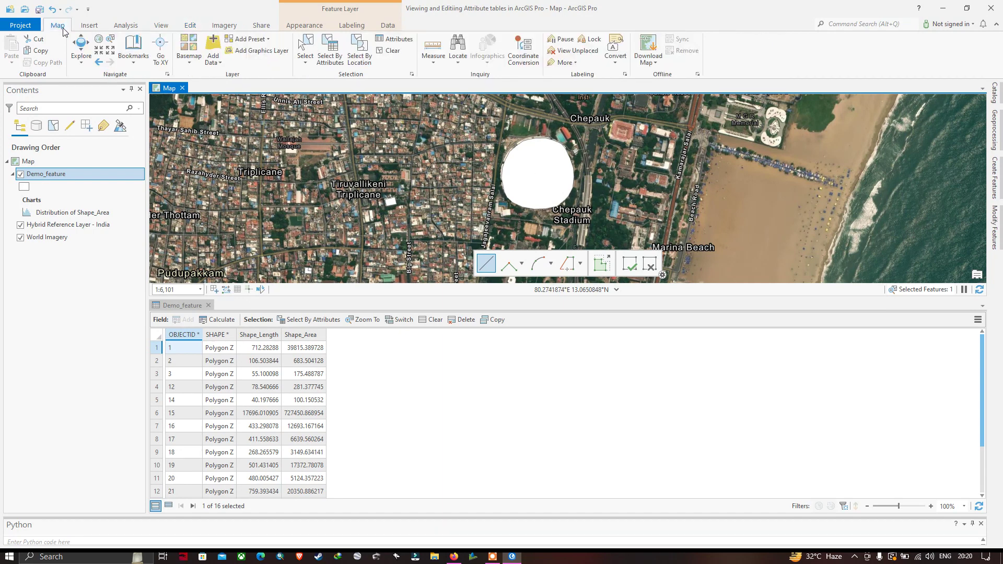
left_click(306, 49)
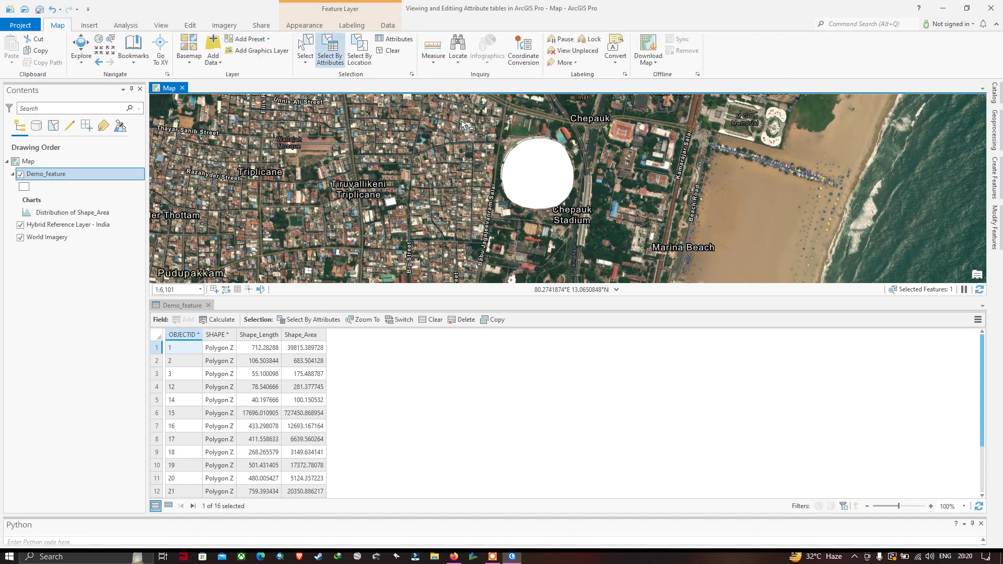
left_click(532, 163)
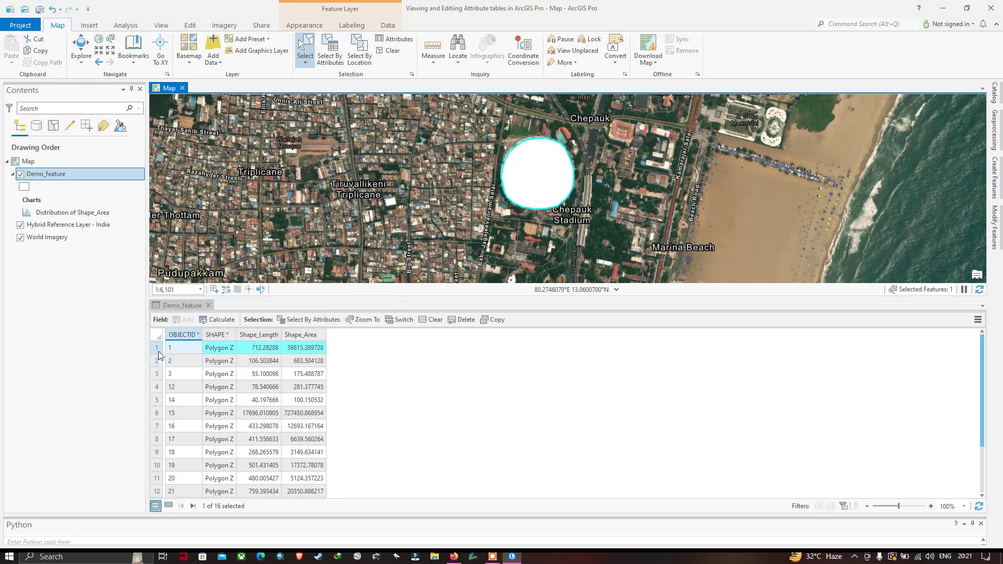
Step: Select table records OBJECTID 3, 2, 1 and 15 to find their polygons, identifying 15 as the river
left_click(156, 374)
left_click(156, 361)
left_click(157, 349)
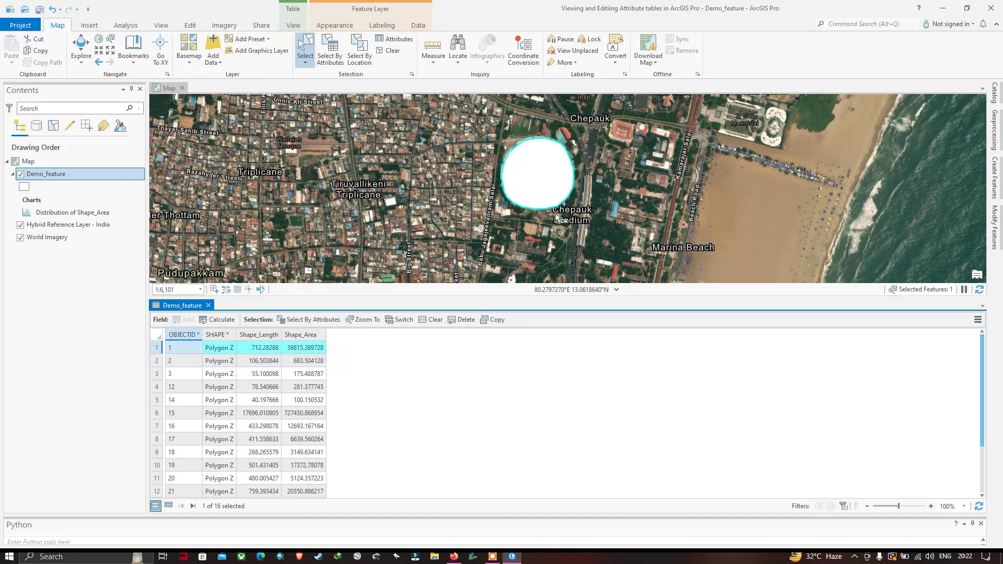
scroll(557, 218, "down", 2)
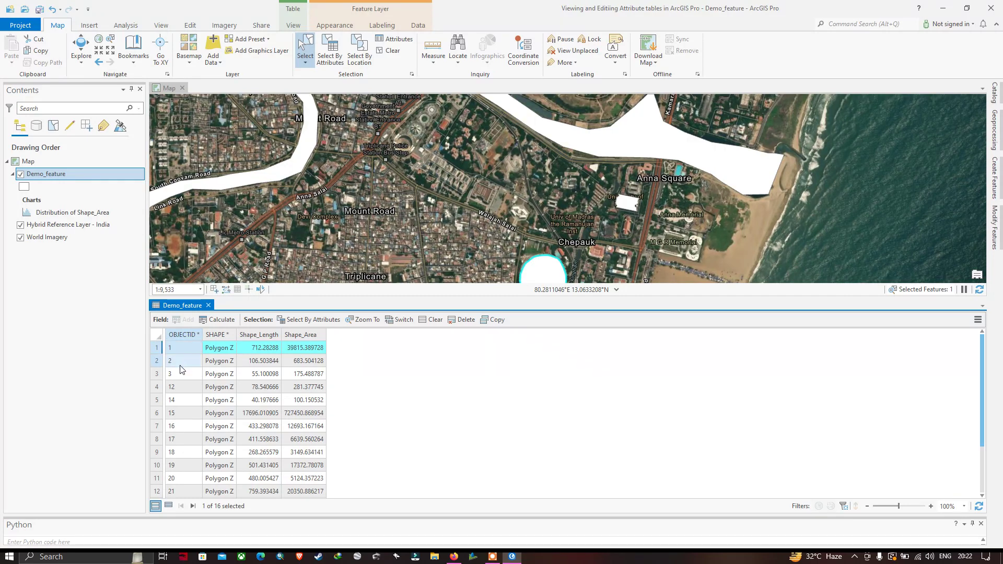
left_click(158, 414)
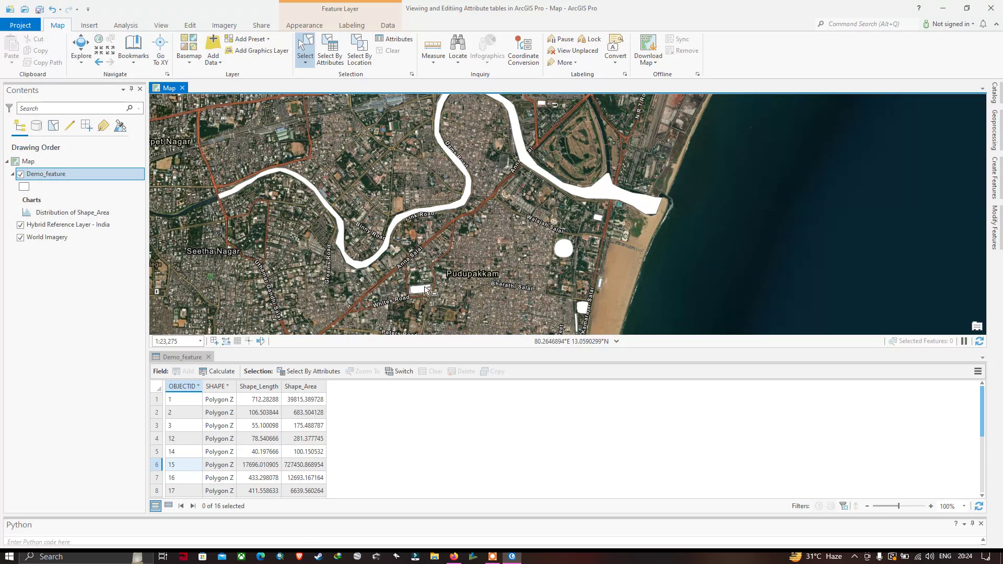
Step: Use rectangle selection on the polygon near Anna Salai and locate its record, OBJECTID 21, in the table
left_click(306, 63)
left_click(323, 80)
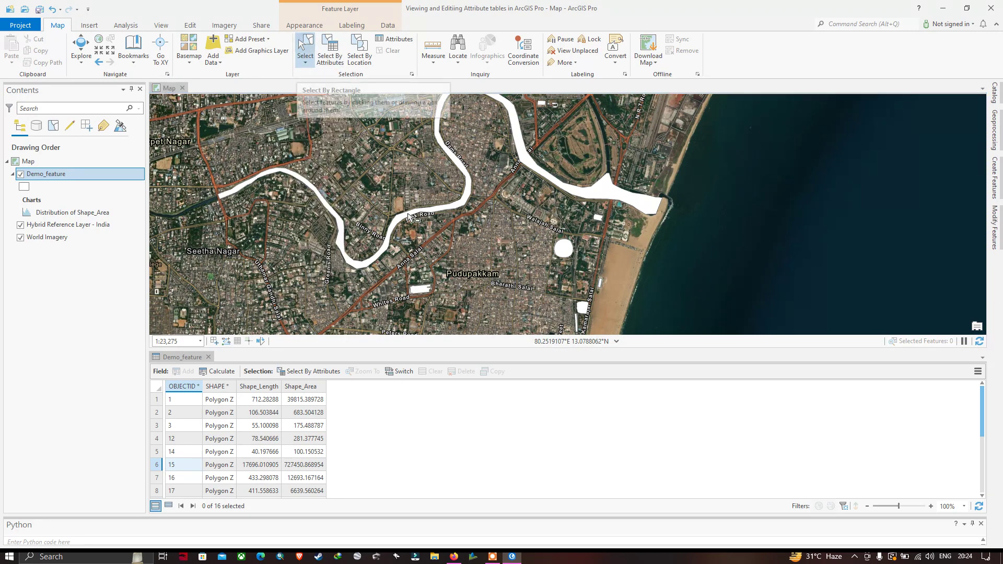
scroll(421, 288, "up", 5)
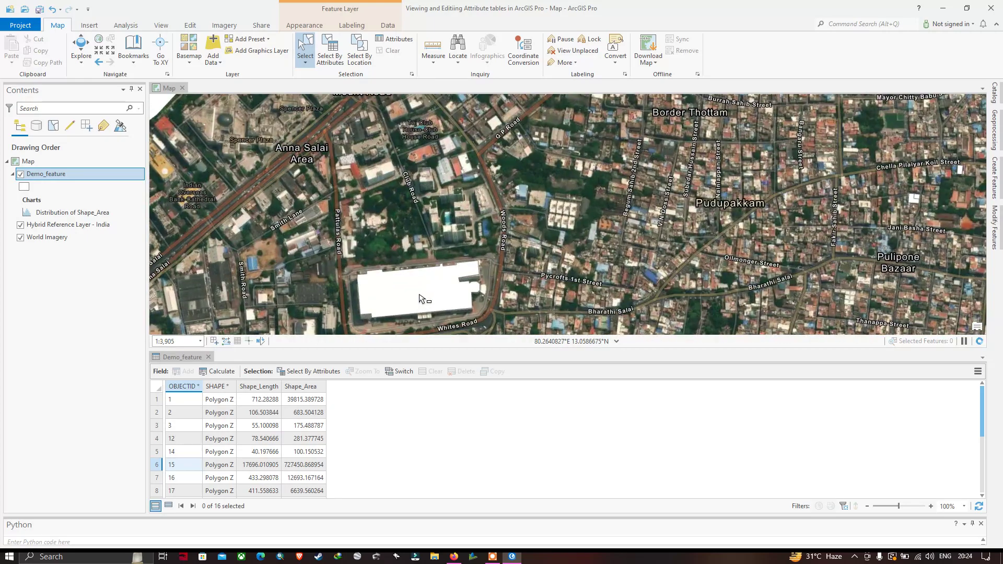
left_click(421, 299)
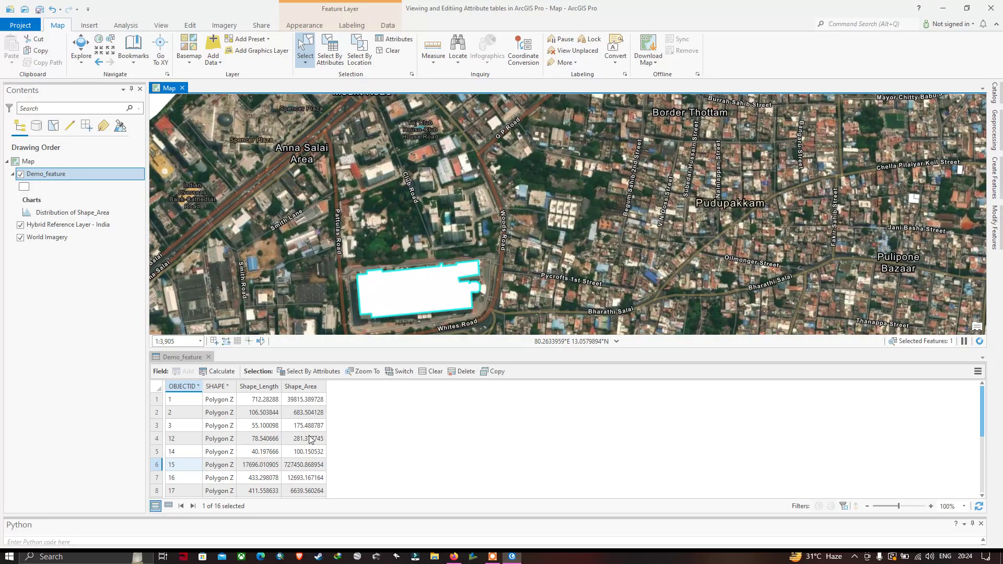
scroll(286, 443, "down", 5)
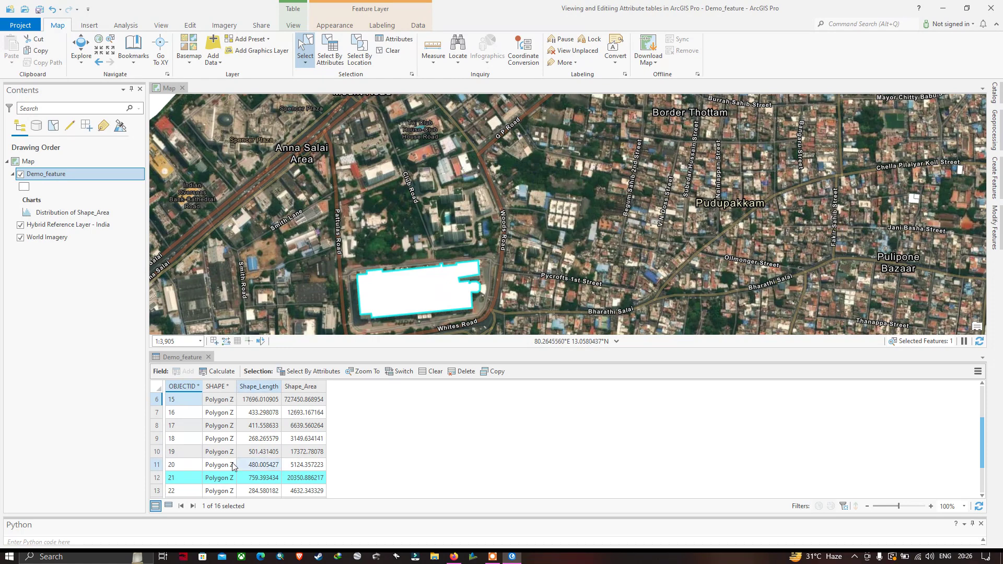
mouse_move(192, 394)
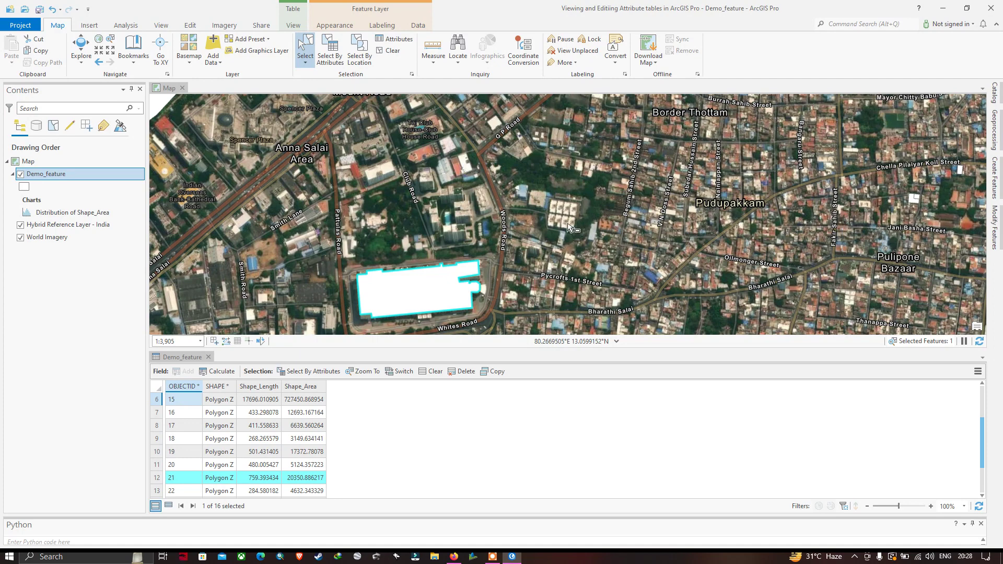
left_click(412, 294)
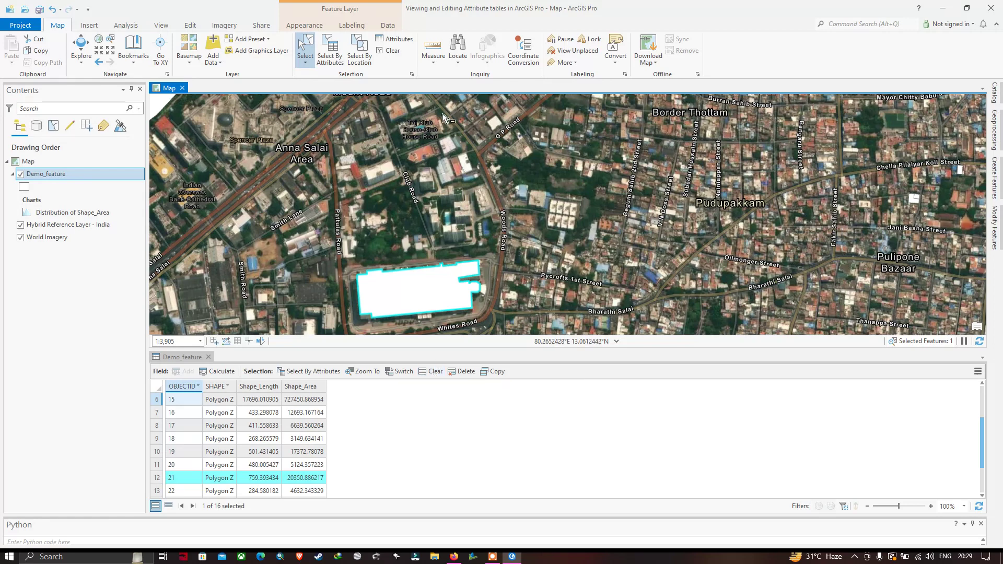
Step: Clear the selection and check the Shape_Length, Shape_Area and SHAPE field properties in the table headers
left_click(392, 52)
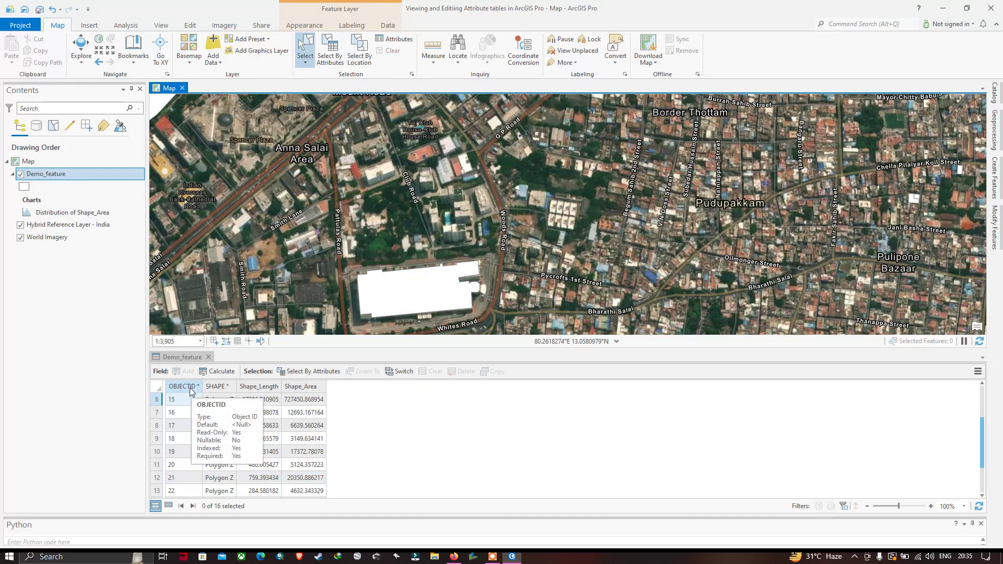
mouse_move(305, 393)
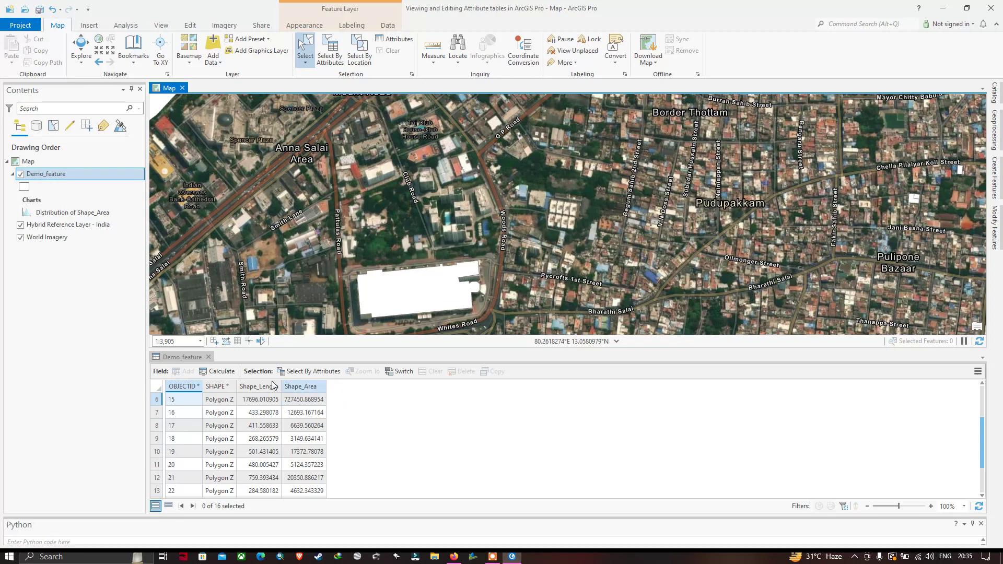
mouse_move(218, 393)
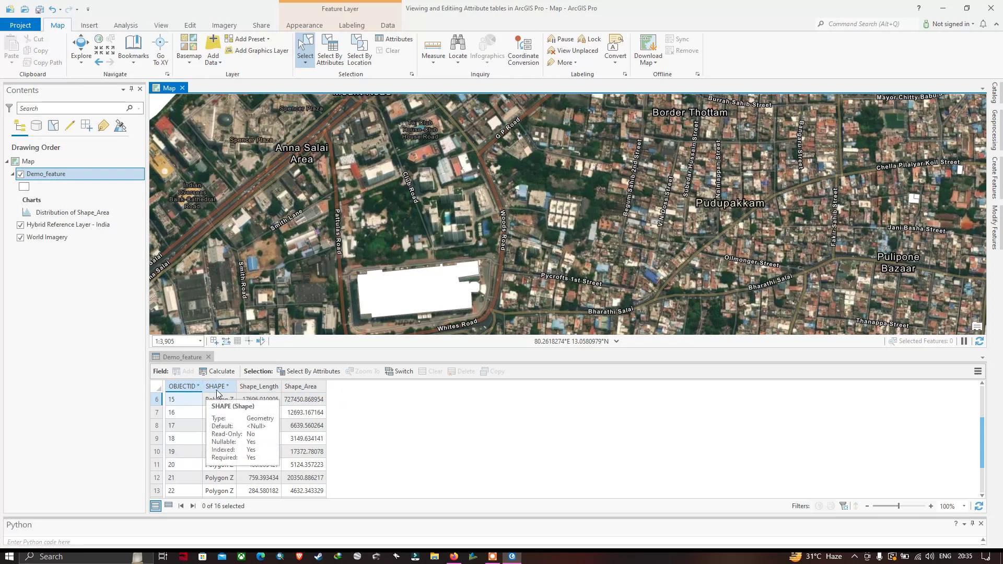
mouse_move(259, 391)
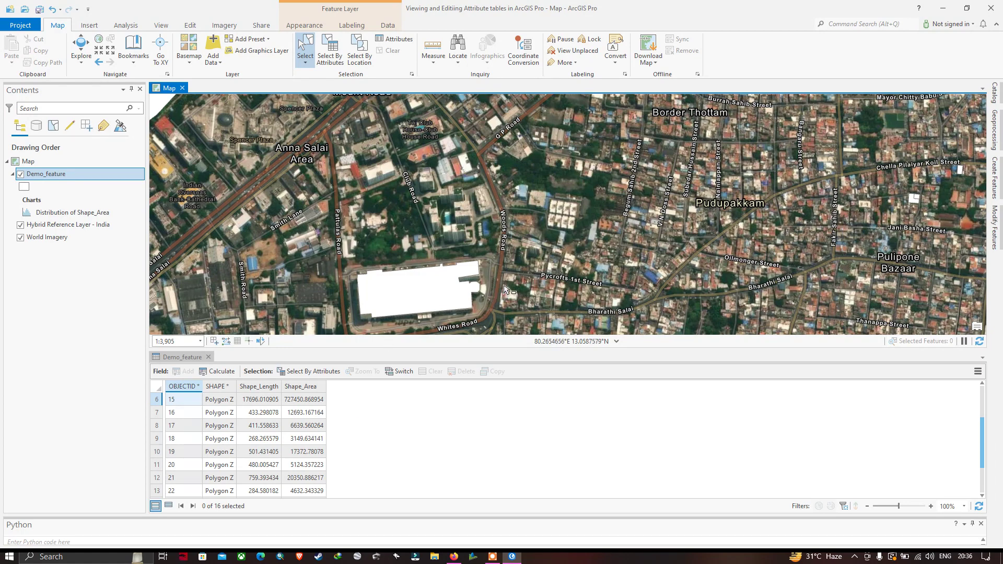
Step: Zoom and pan the map to bring the polygon beside DR Besant Road into view
scroll(505, 286, "down", 5)
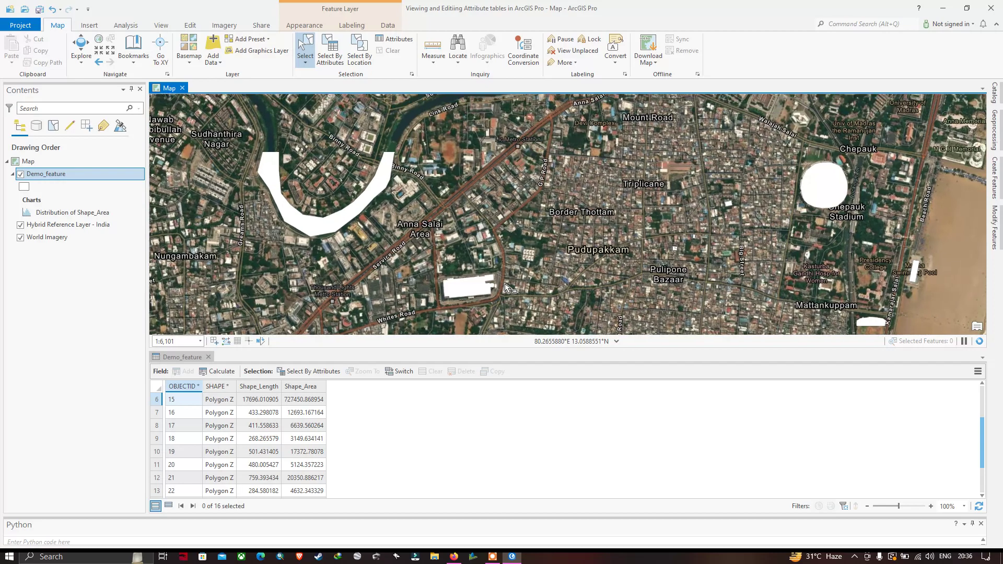
scroll(477, 233, "up", 3)
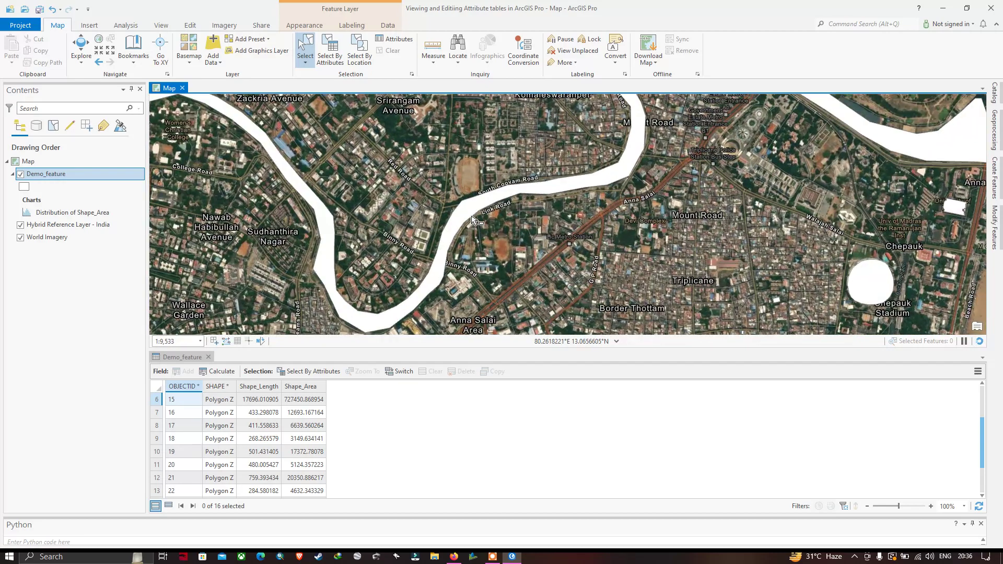
scroll(757, 265, "up", 1)
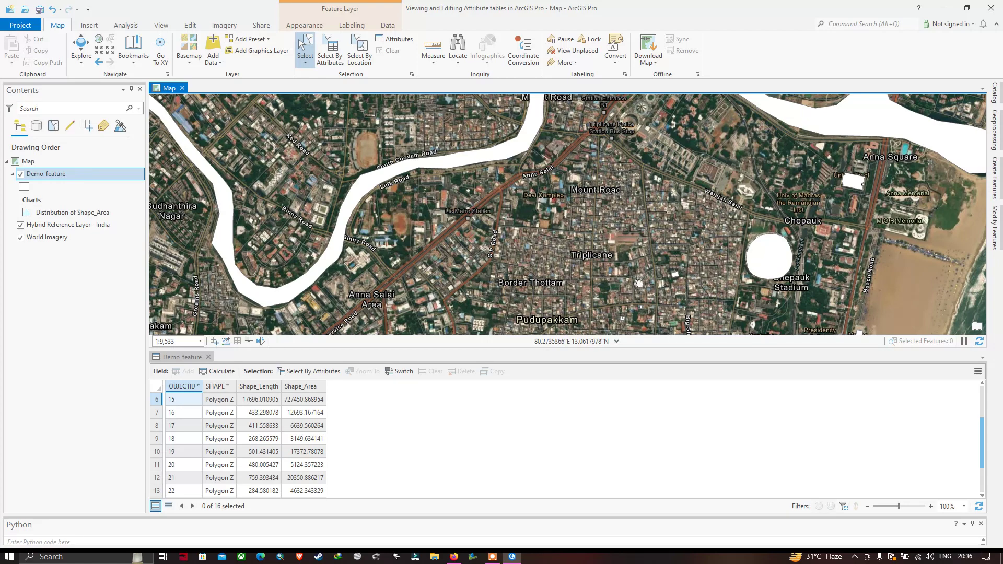
left_click_drag(643, 287, 684, 201)
scroll(473, 269, "up", 3)
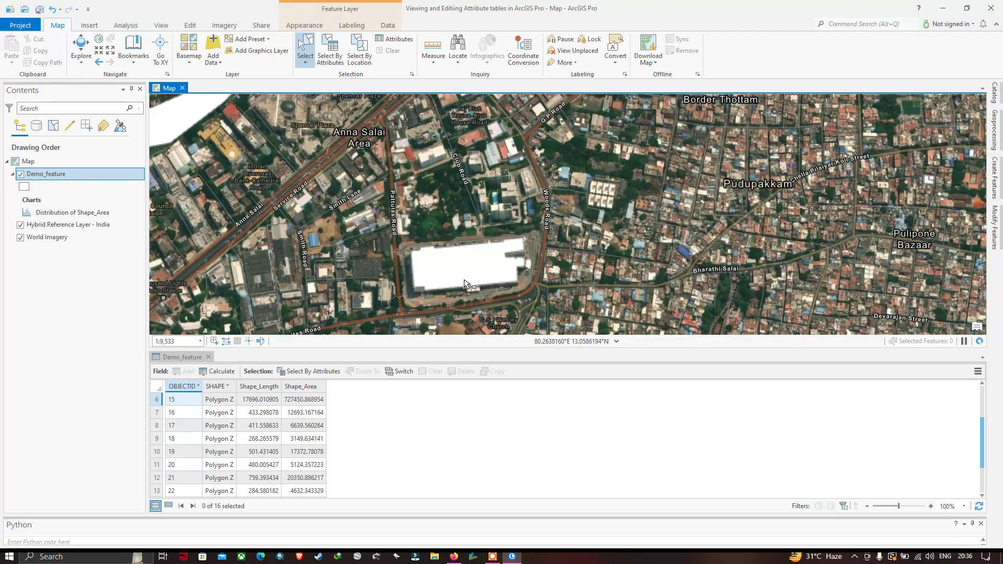
scroll(467, 268, "down", 7)
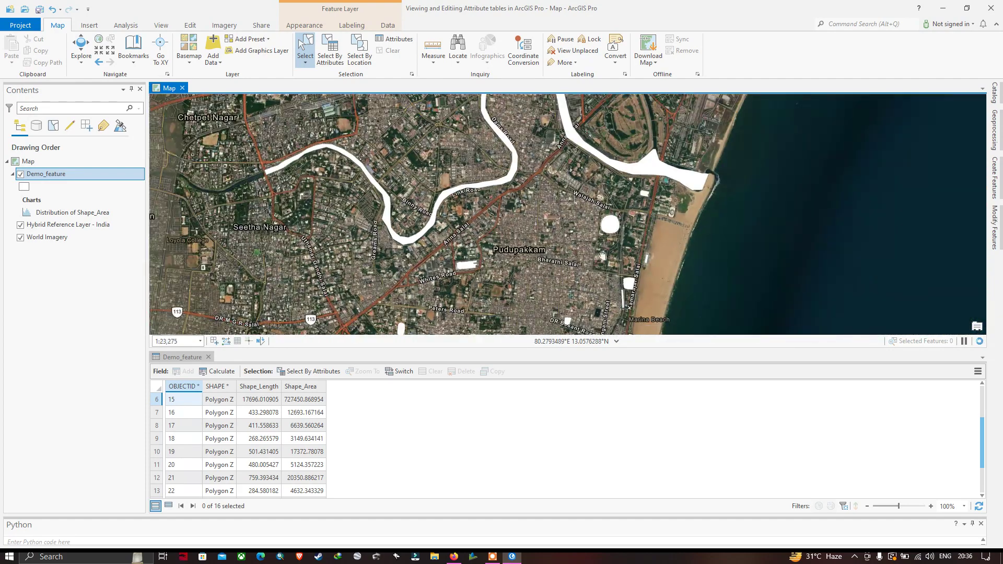
scroll(526, 241, "up", 1)
scroll(527, 241, "up", 10)
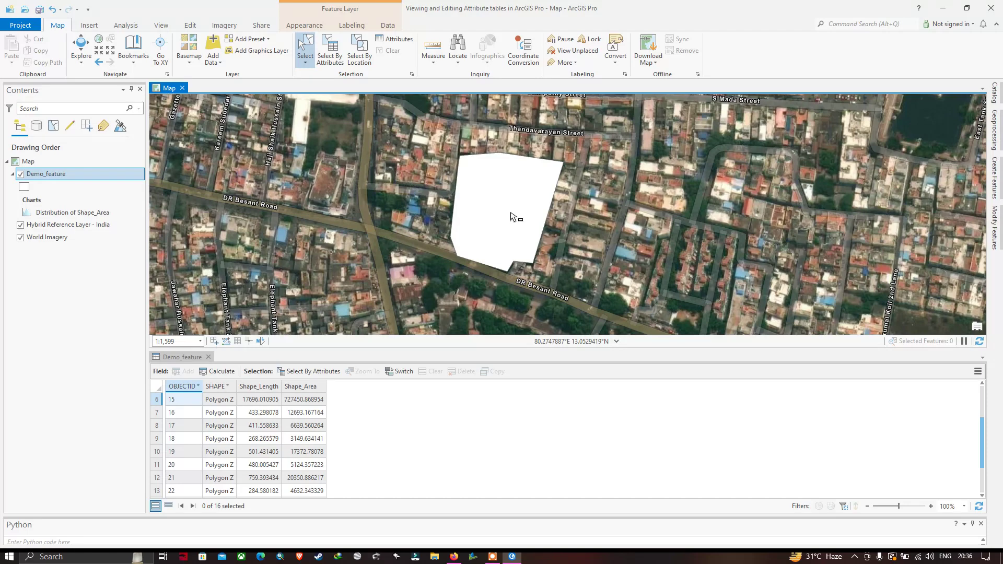
scroll(520, 208, "down", 2)
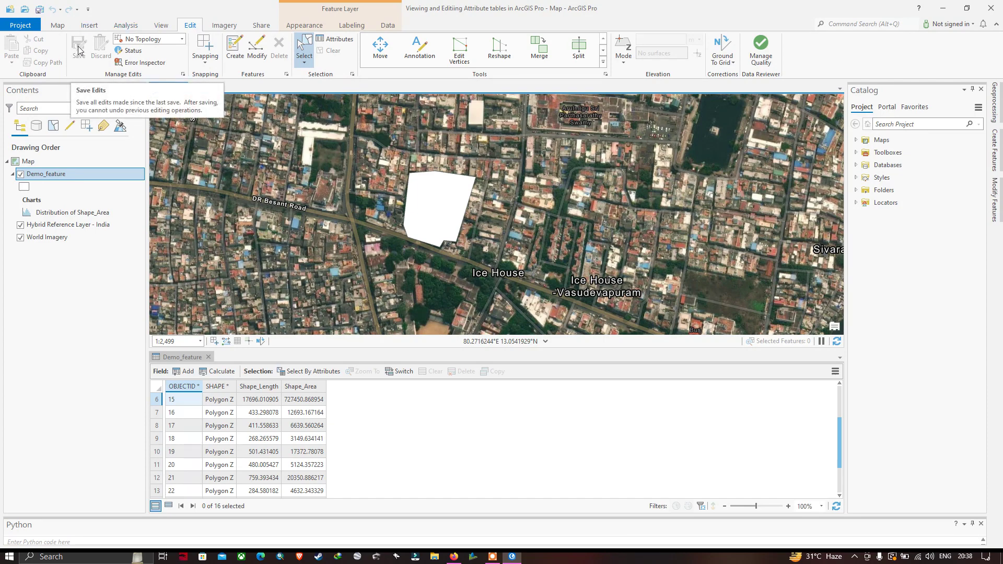
Step: Add a Text field named Feature_type to the Demo_feature table and save the field changes
left_click(190, 372)
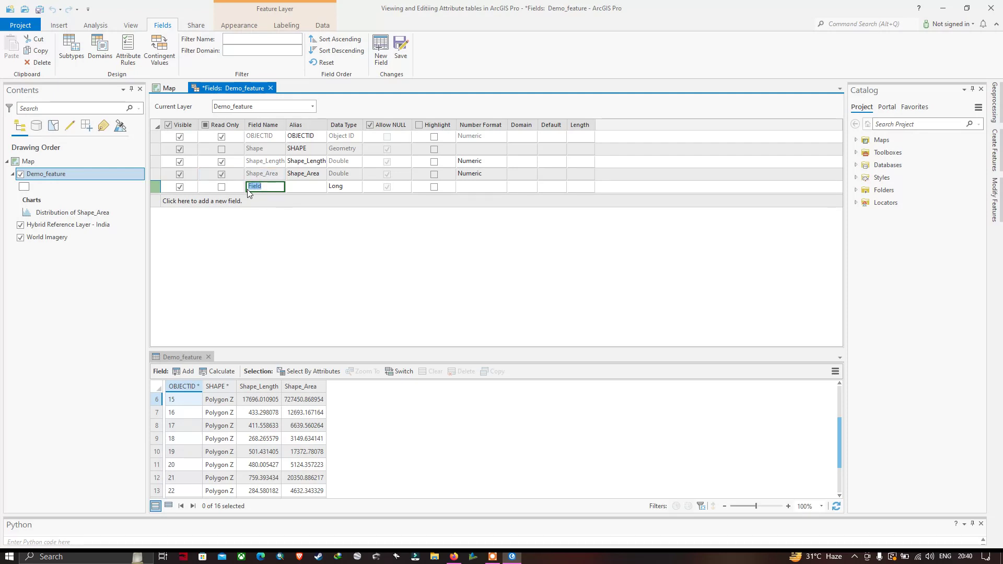
type("Feature_type")
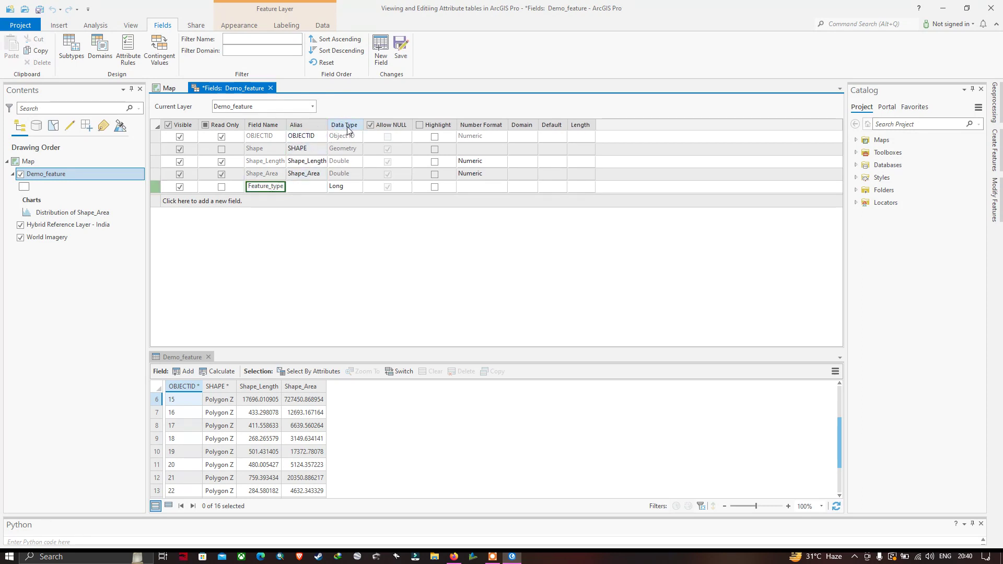
left_click(353, 187)
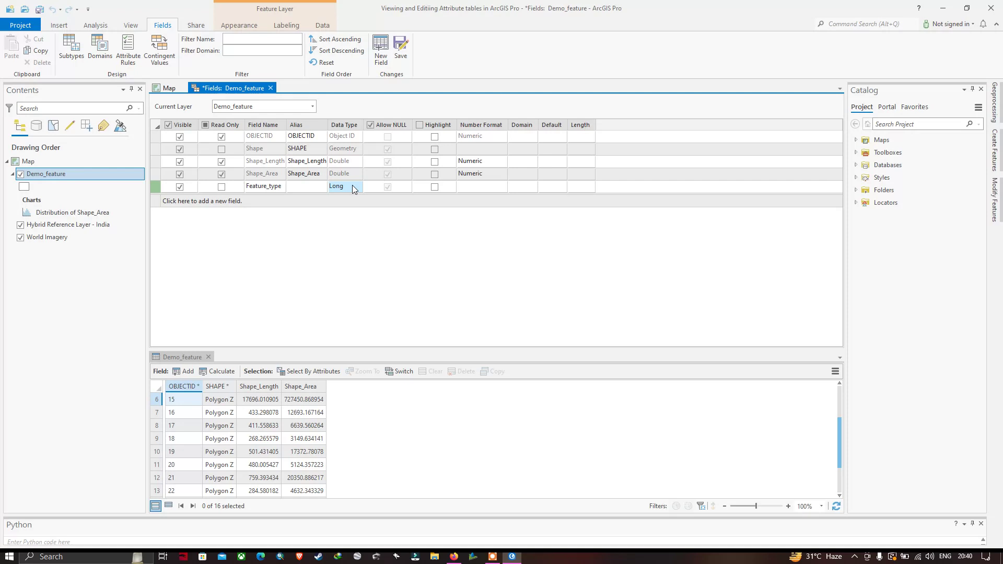
left_click(351, 188)
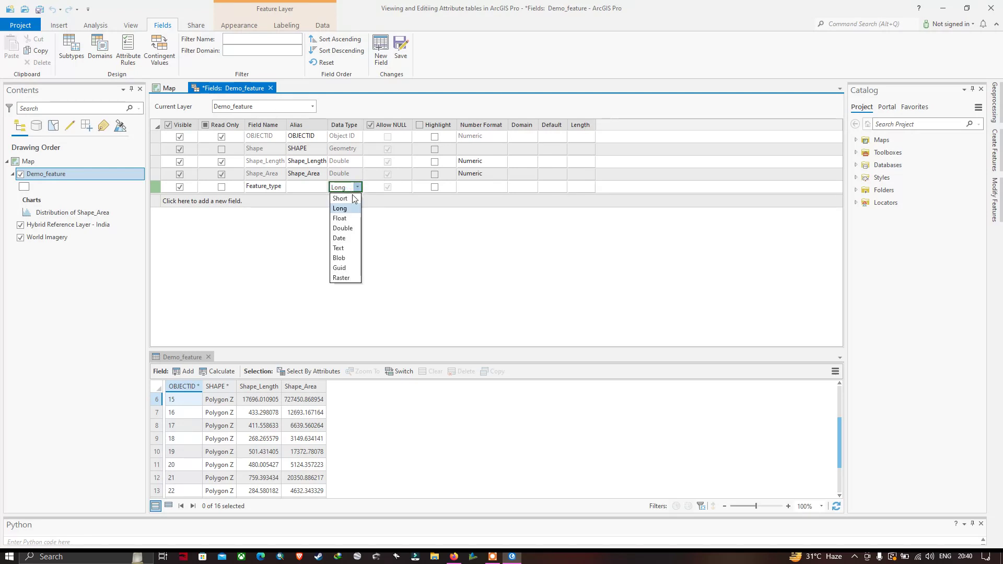
left_click(342, 249)
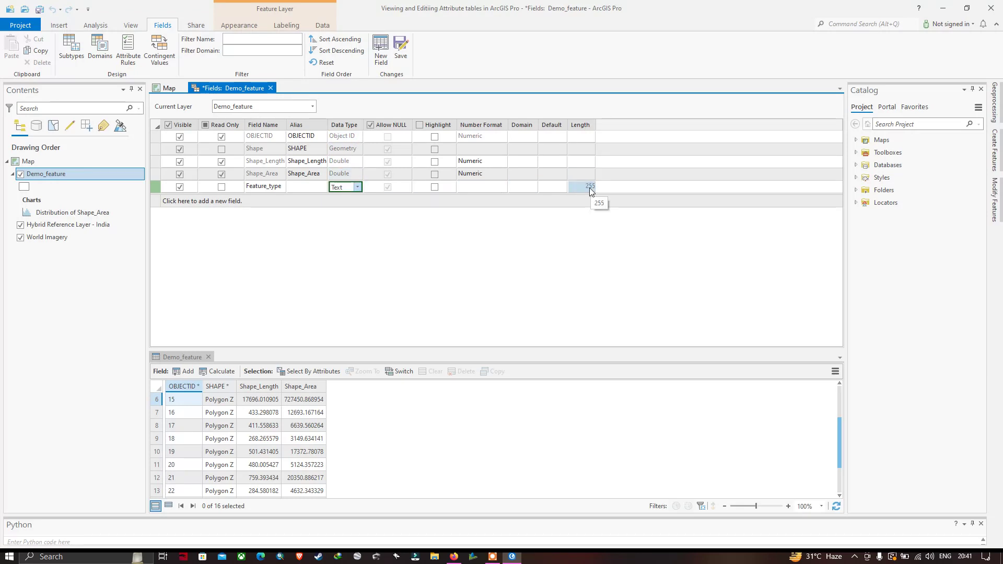
left_click(401, 50)
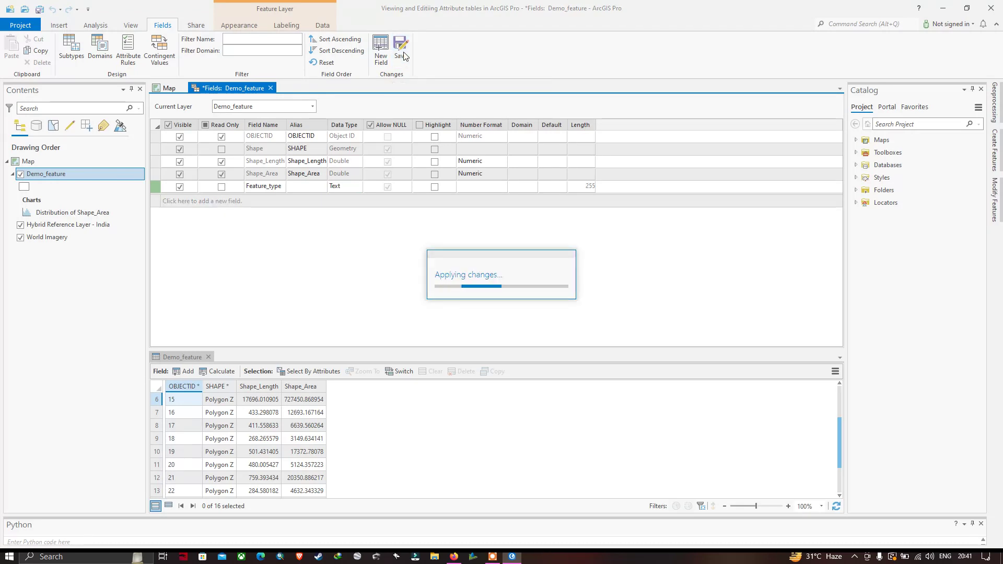
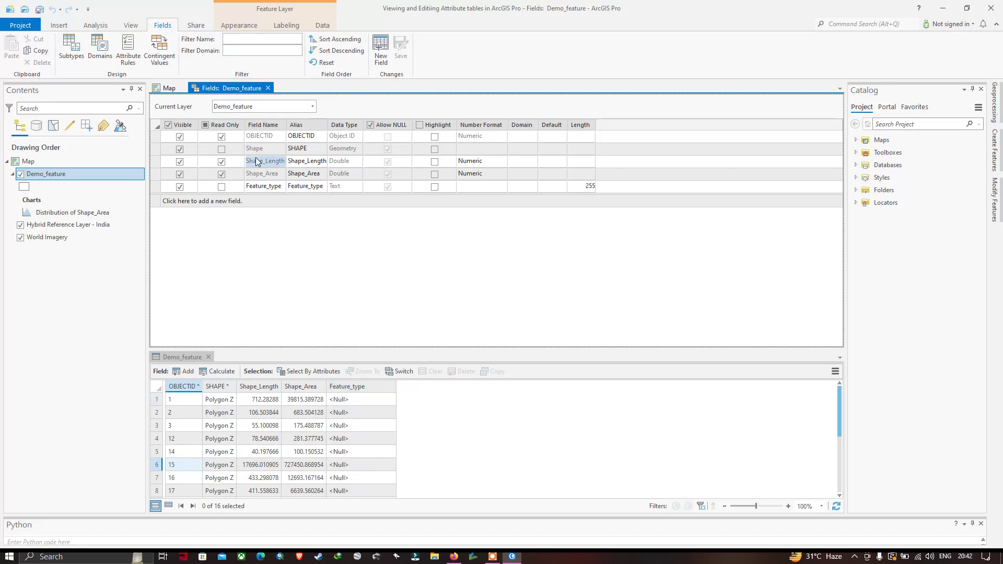
Step: Close the Fields view and centre the map on the polygon beside Dr Besant Road
left_click(268, 87)
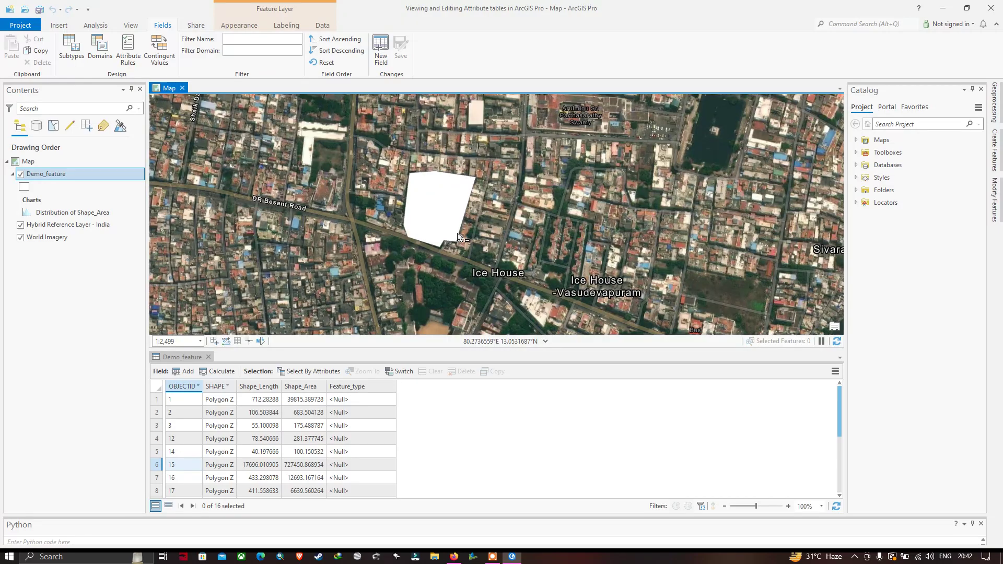
scroll(455, 226, "down", 4)
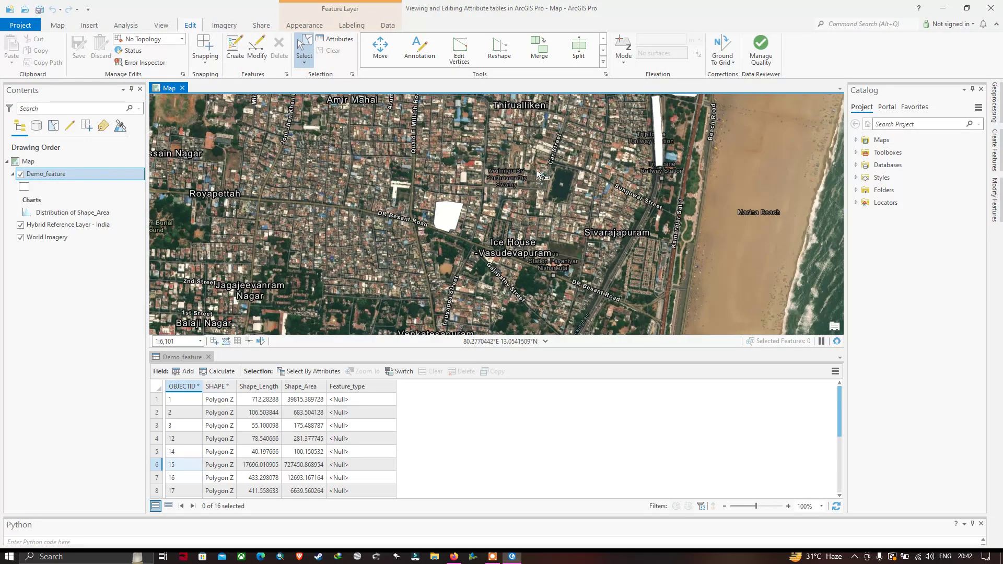
scroll(555, 167, "up", 3)
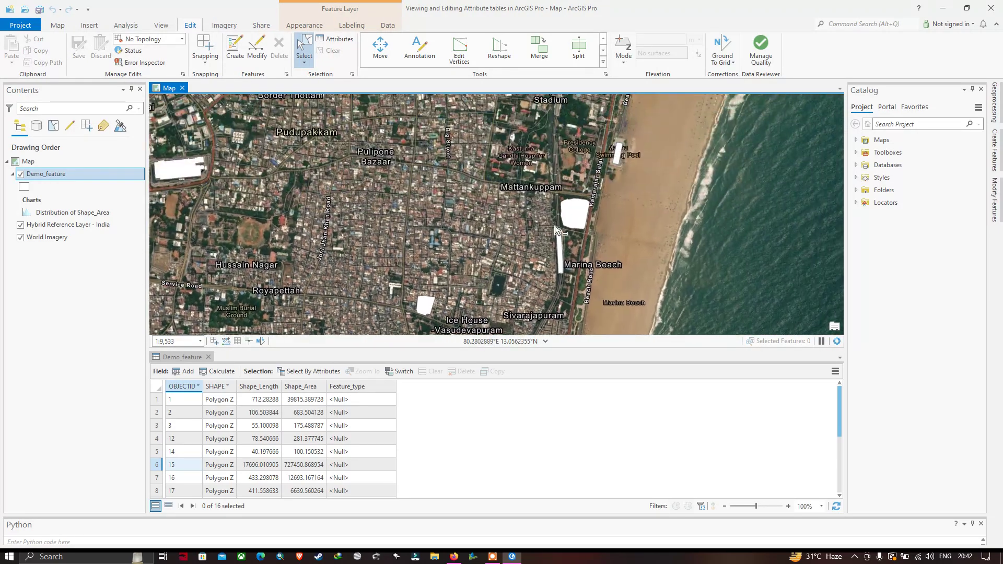
scroll(575, 225, "down", 2)
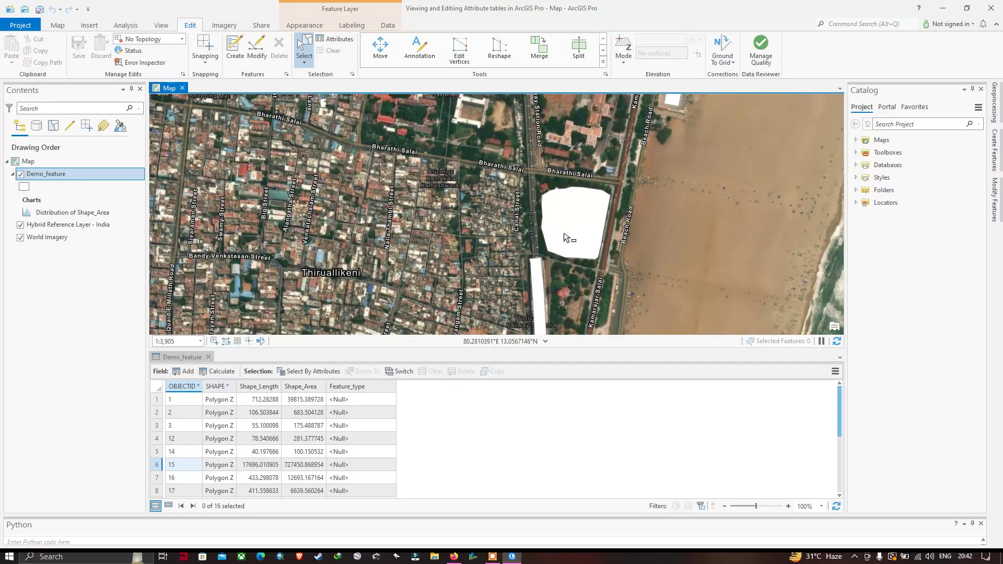
left_click_drag(442, 279, 554, 209)
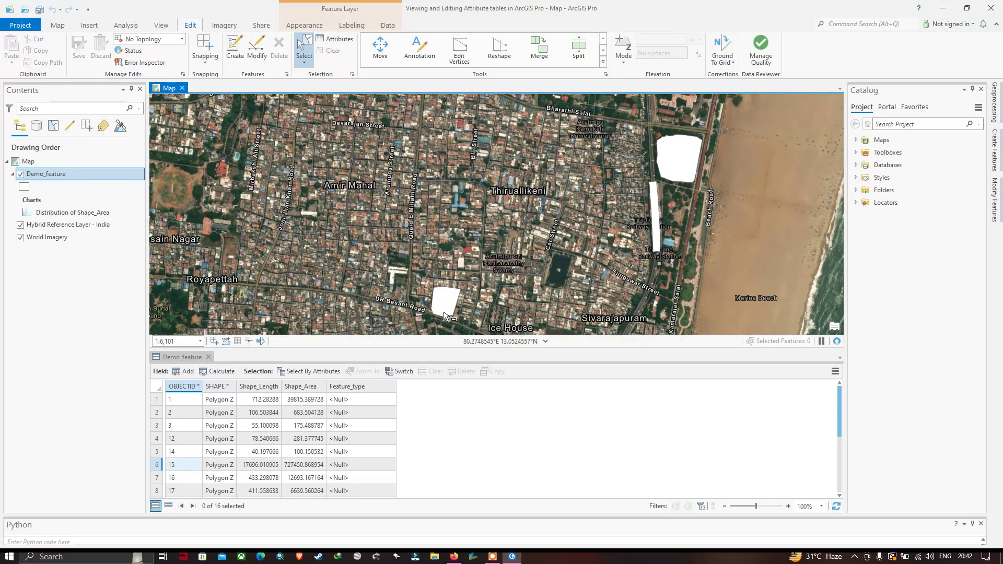
scroll(443, 309, "up", 3)
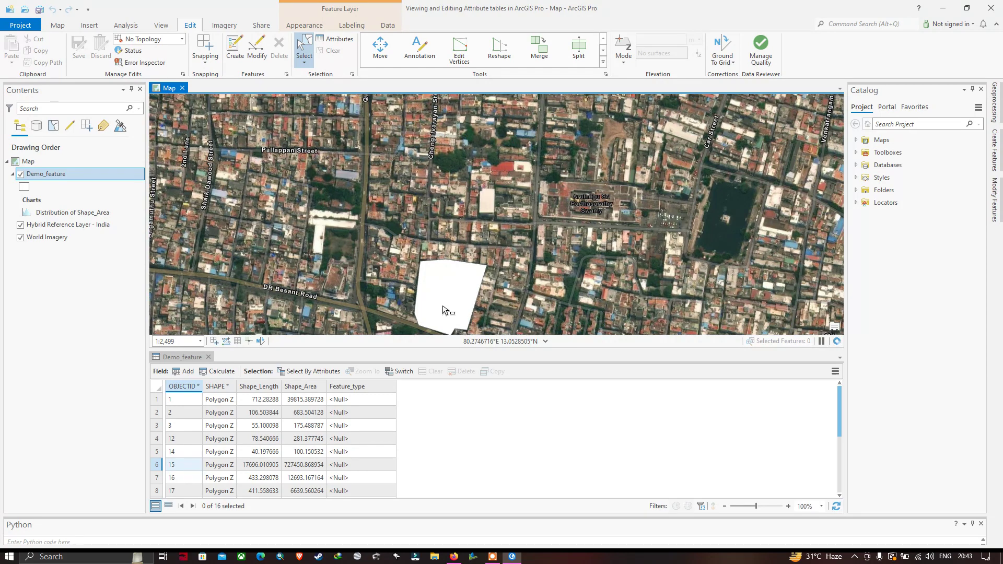
left_click_drag(443, 309, 476, 250)
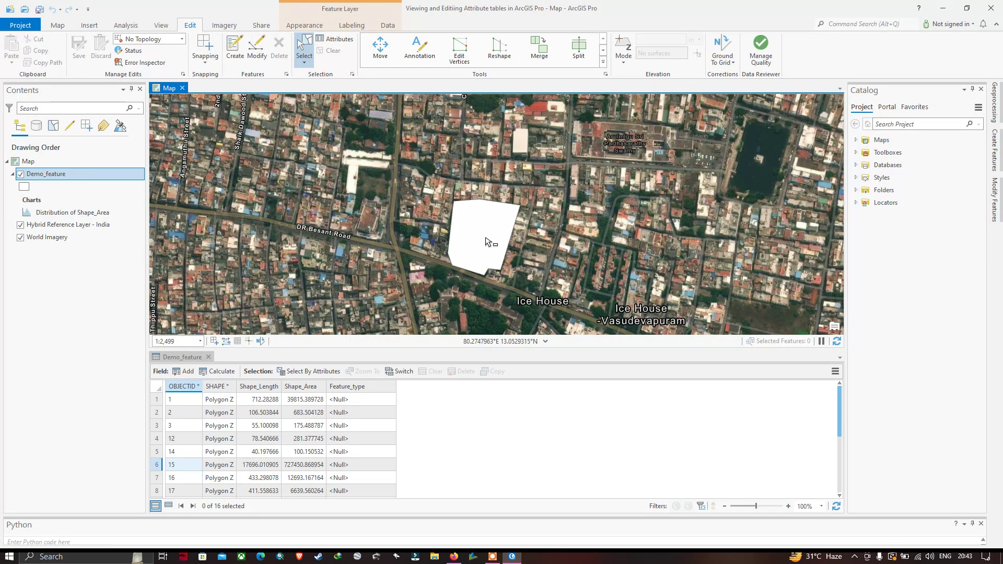
Step: Select the white Dr Besant Road polygon and bring its record up in the attribute table
left_click(485, 245)
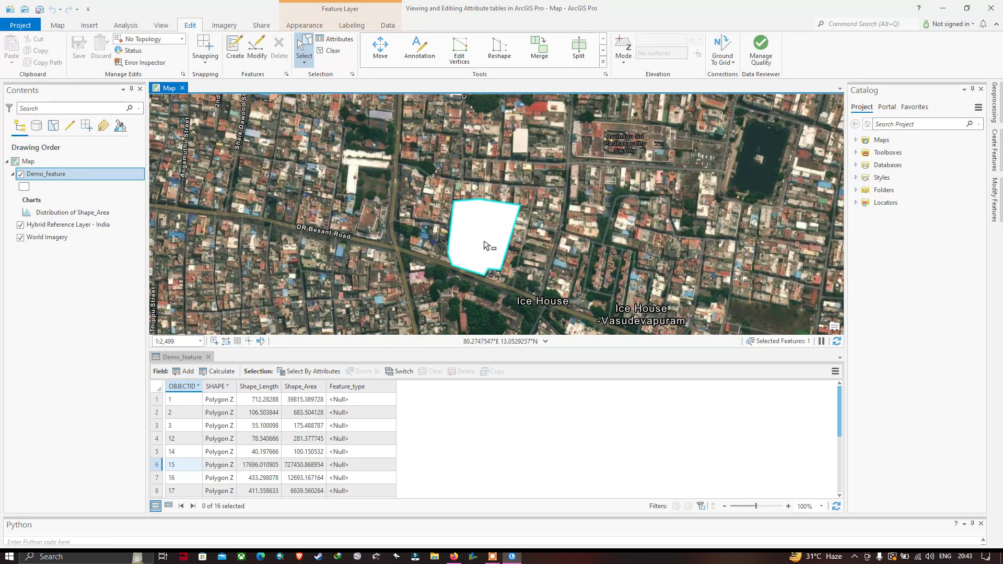
left_click(259, 427)
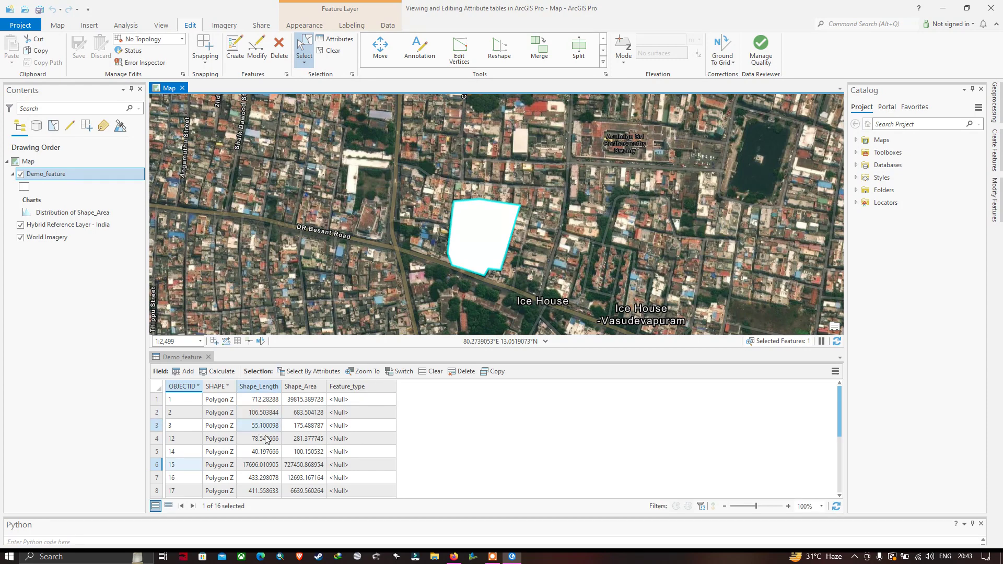
scroll(266, 439, "down", 3)
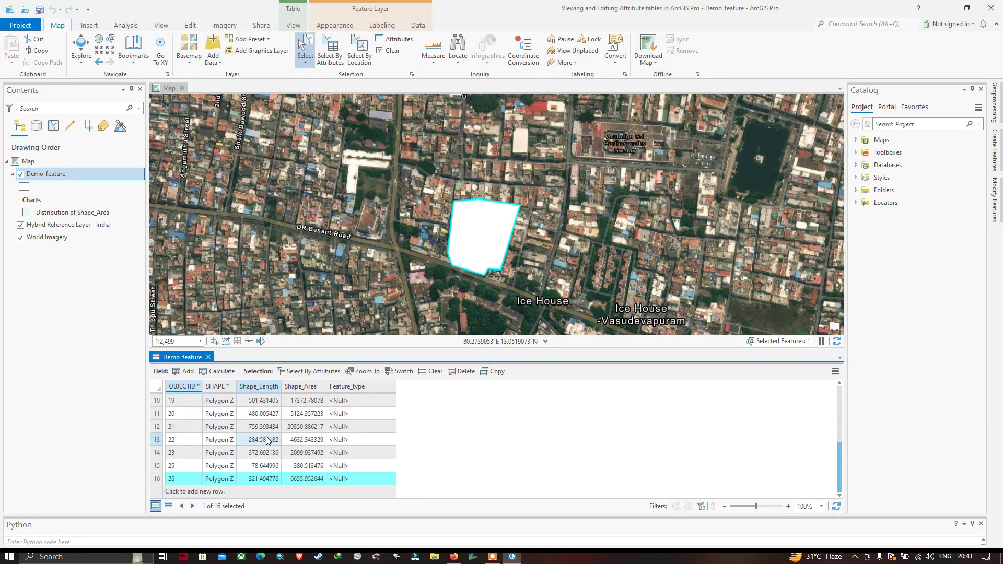
Step: Enter Vegetation as the Feature_type for selected record OBJECTID 26, then list all records again
left_click(168, 507)
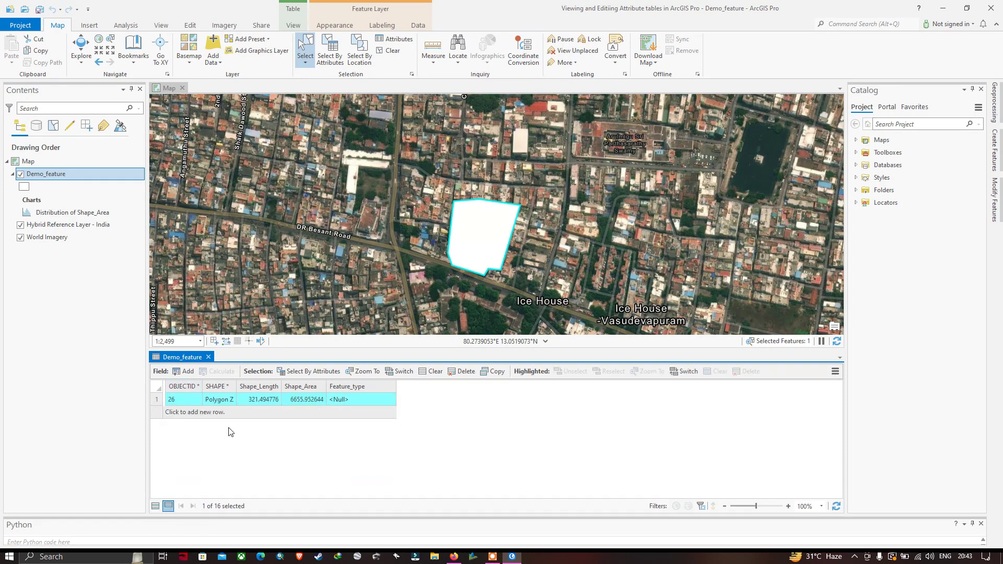
double_click(352, 400)
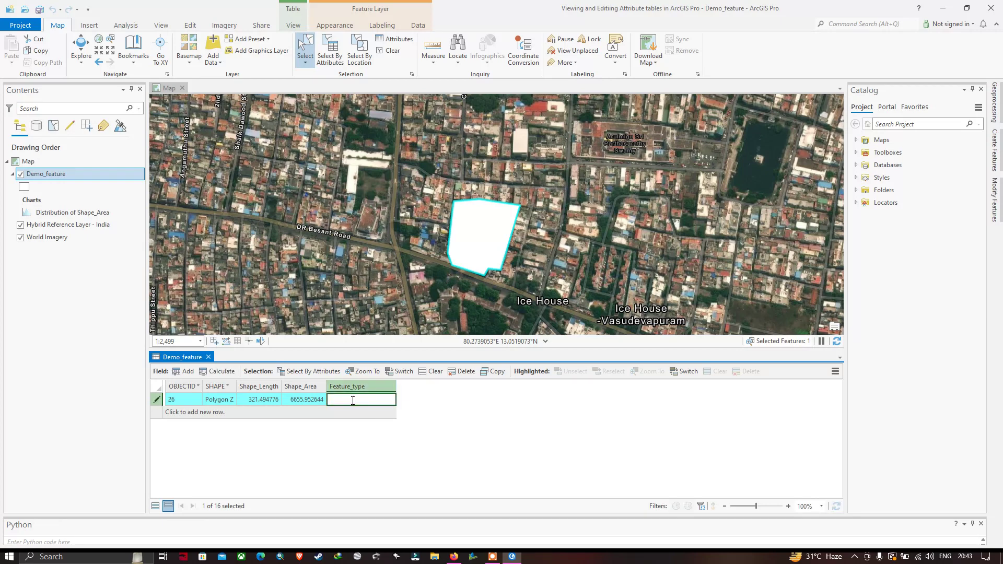
type("Vegetation")
left_click(156, 506)
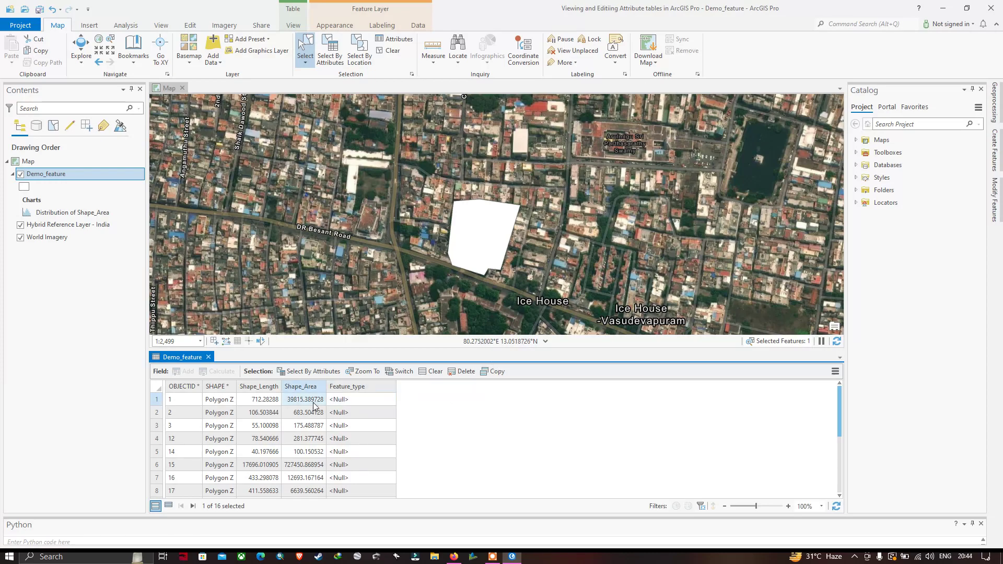
scroll(448, 258, "down", 5)
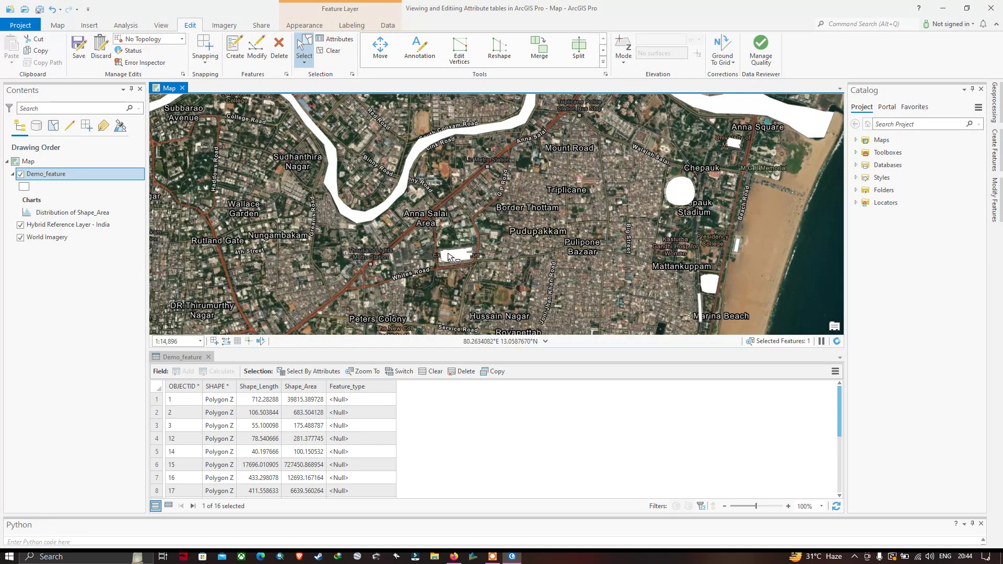
Step: Enter Building as the Feature_type for the selected Whites Road record, OBJECTID 21
scroll(448, 258, "up", 5)
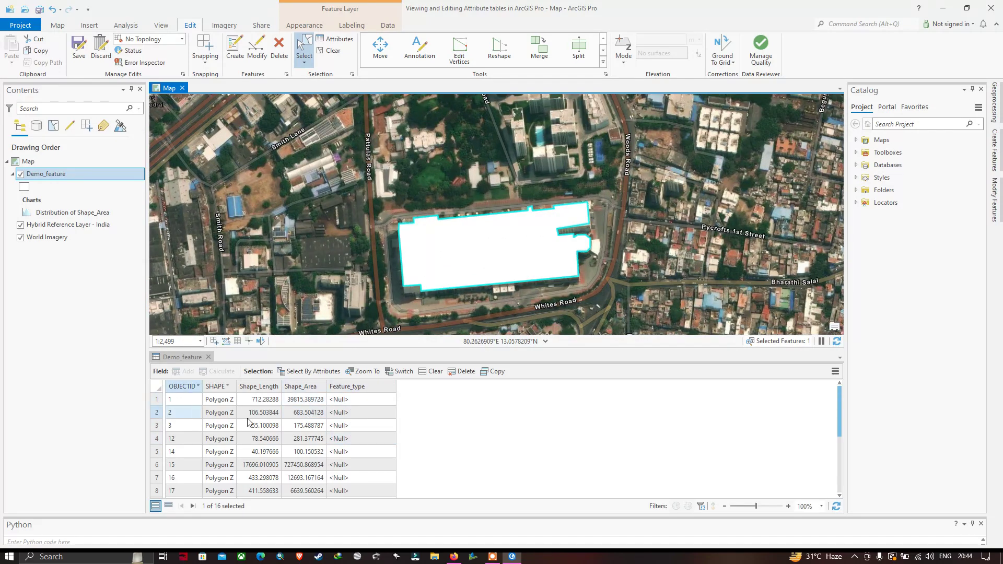
scroll(249, 421, "down", 1)
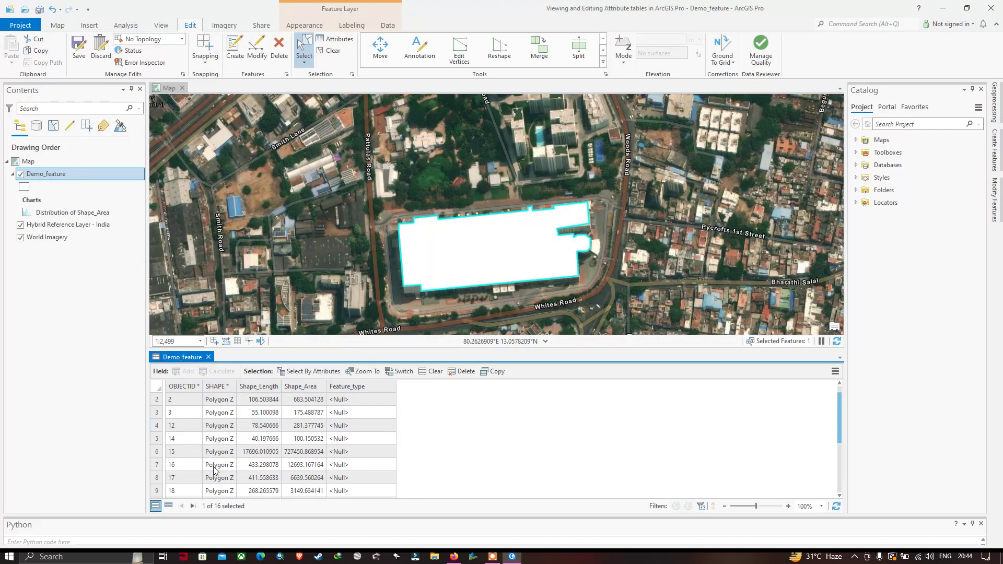
left_click(168, 505)
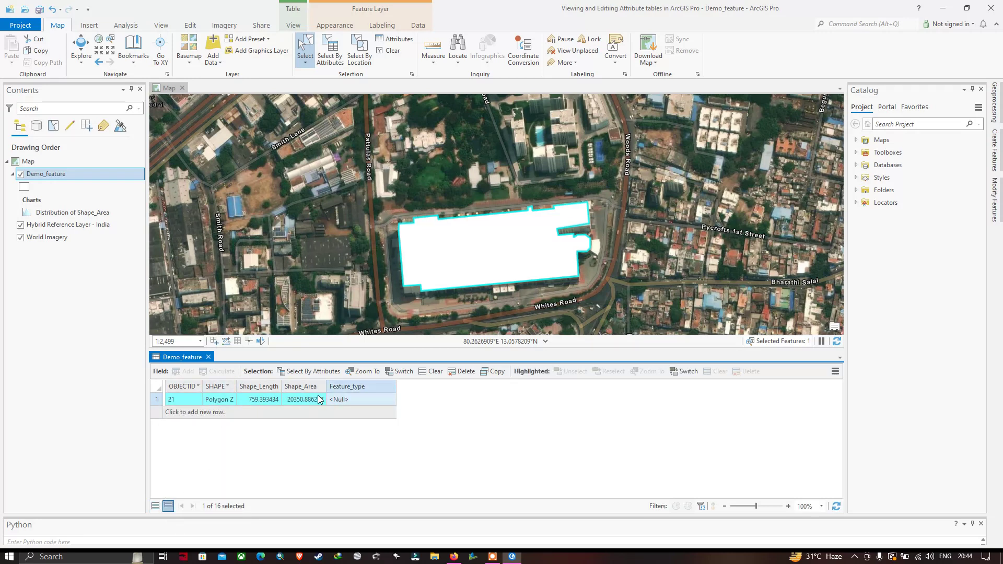
double_click(350, 399)
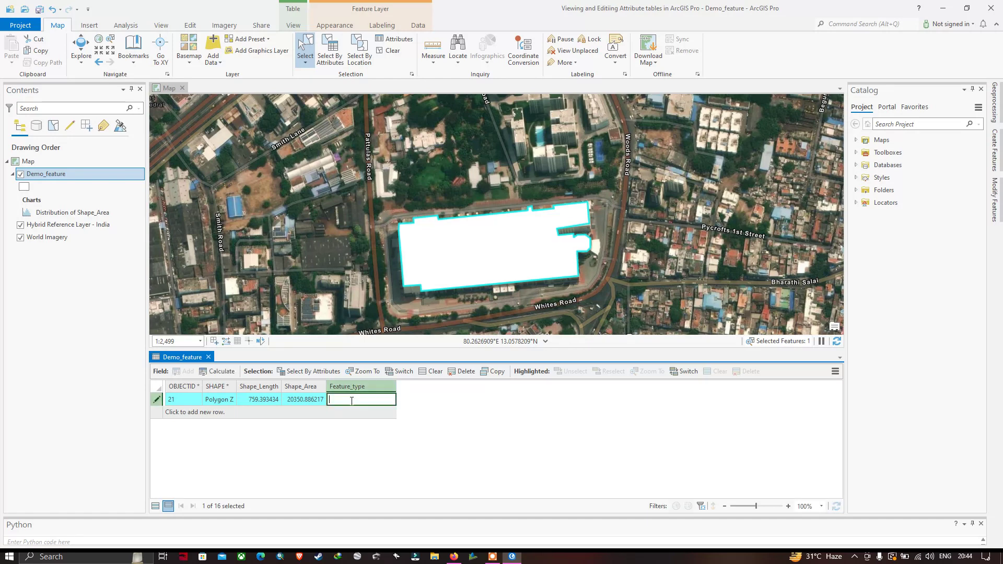
type("Building")
left_click(155, 506)
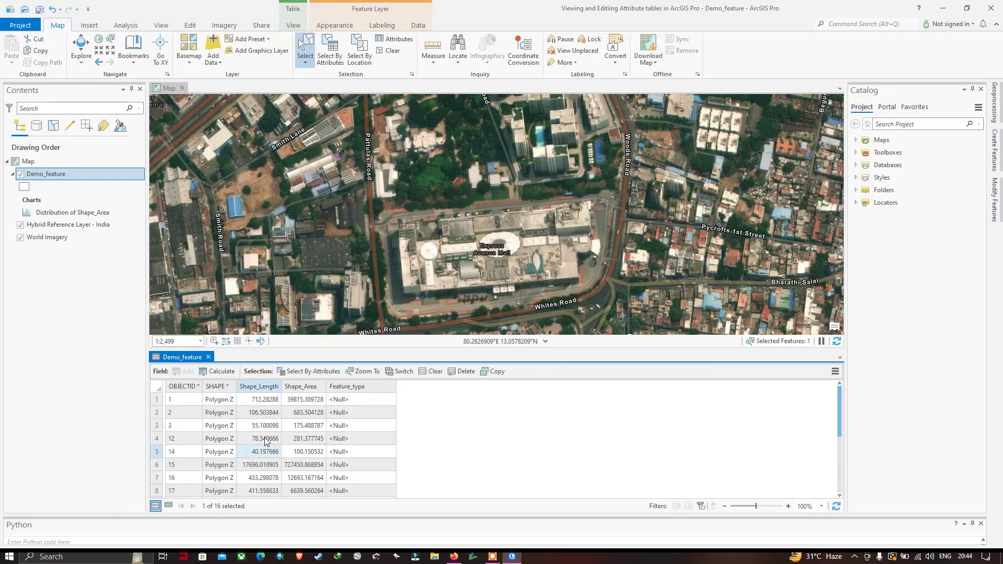
Step: Type Building into the Feature_type cell of OBJECTID 1, the circular Chepauk Stadium polygon
left_click(156, 400)
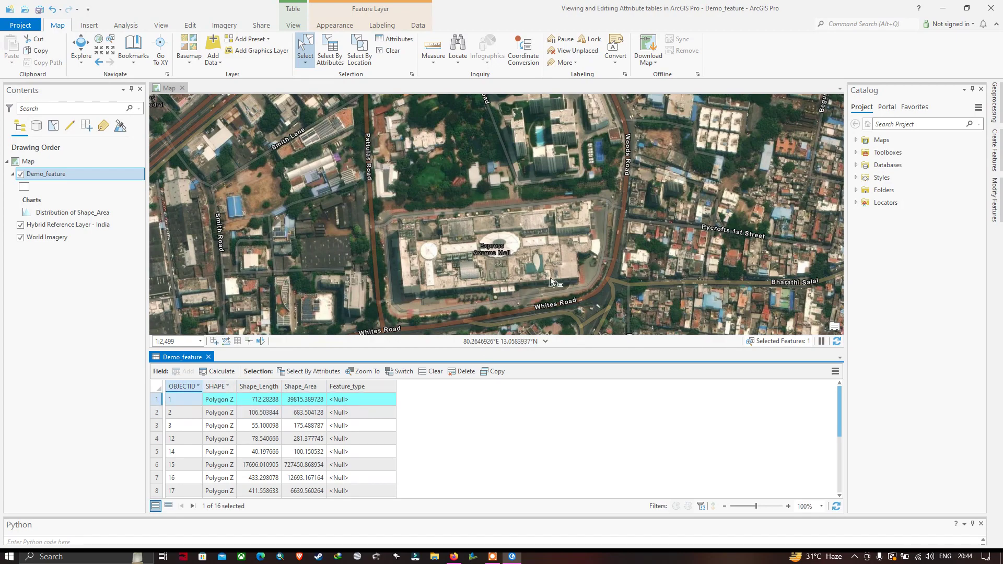
scroll(552, 281, "down", 5)
scroll(551, 281, "down", 5)
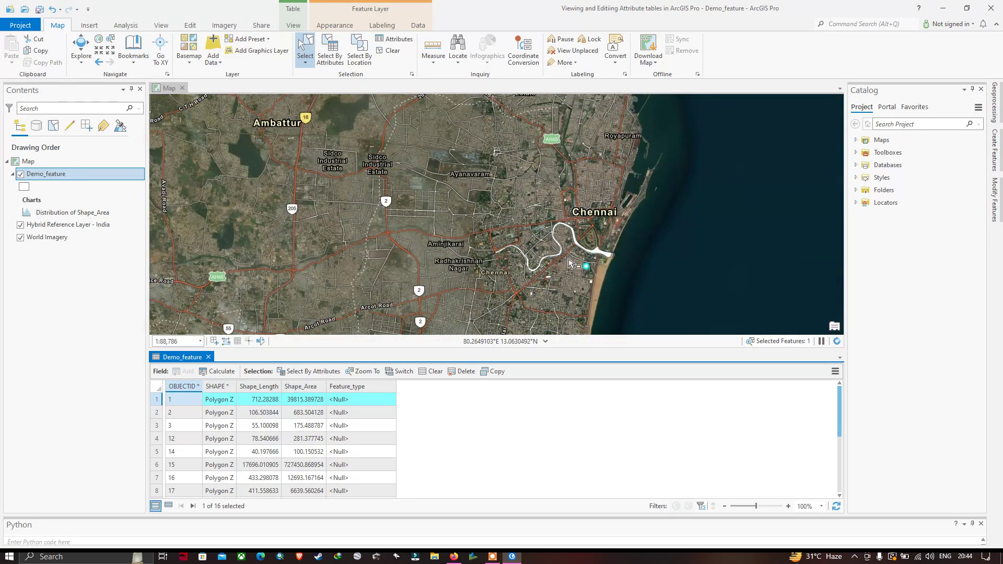
scroll(589, 270, "up", 5)
scroll(588, 270, "up", 9)
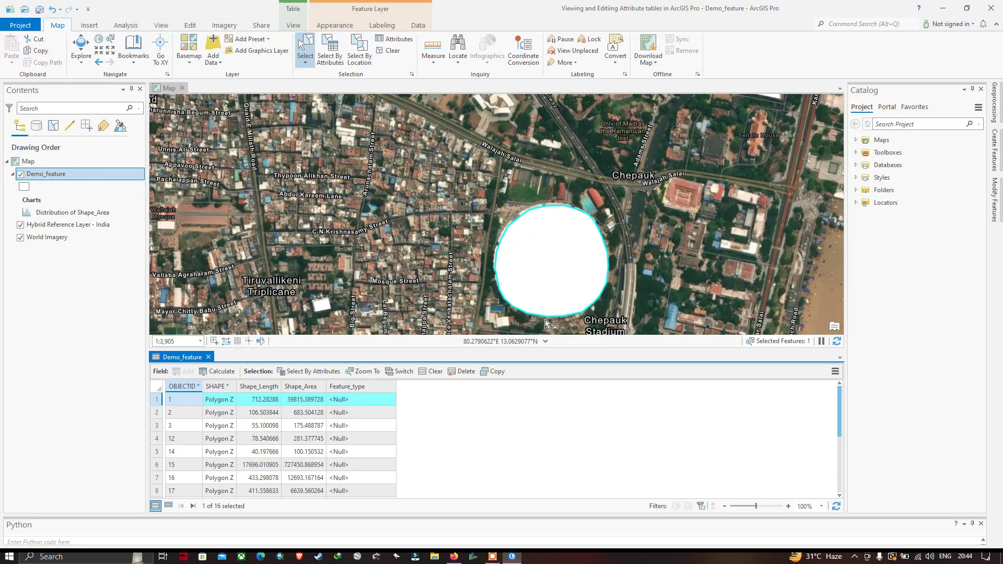
double_click(349, 398)
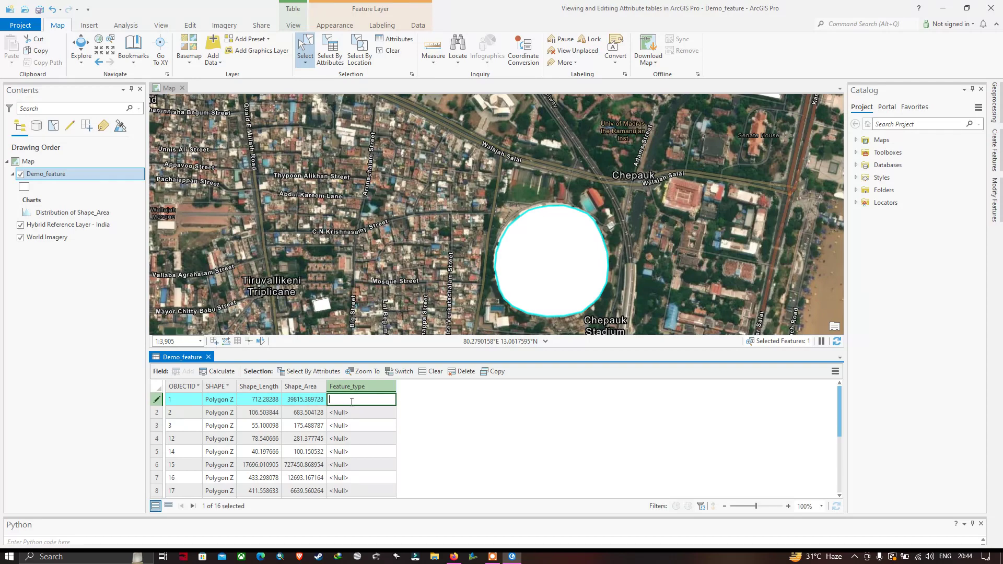
type("Building")
key("Return")
scroll(421, 247, "down", 3)
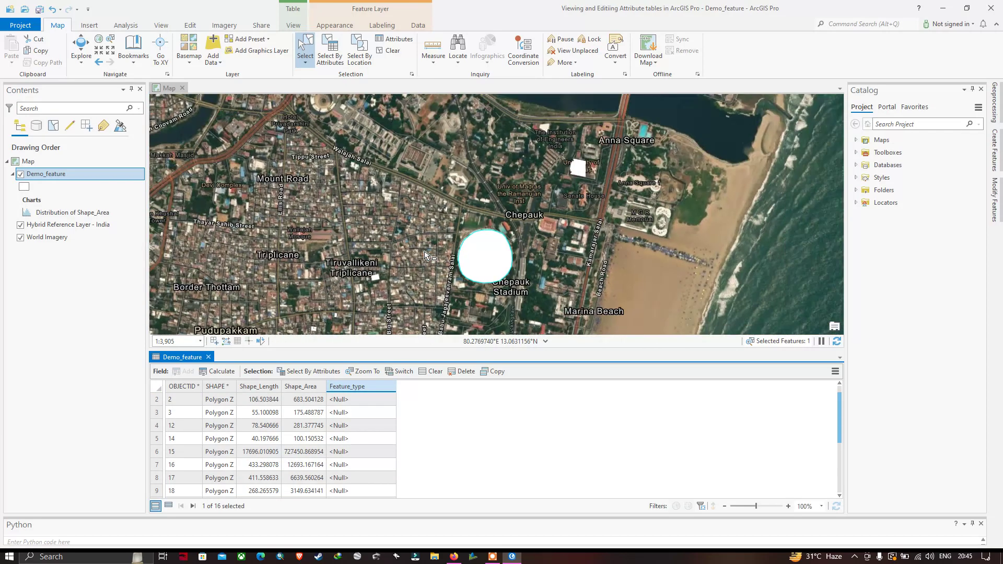
scroll(421, 247, "up", 3)
scroll(688, 221, "down", 3)
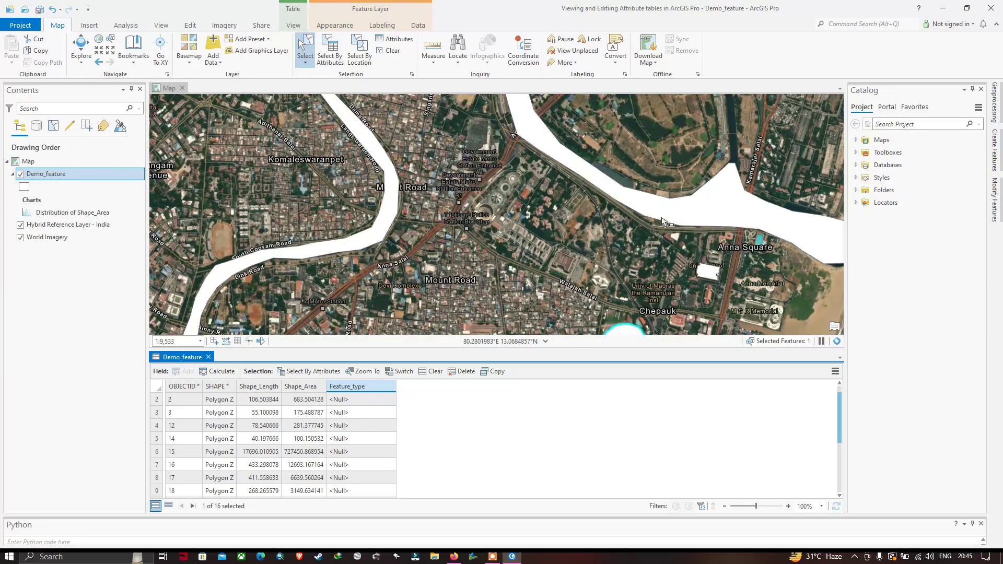
Step: Pan to the long white river polygon and select it on the map
left_click_drag(688, 221, 532, 278)
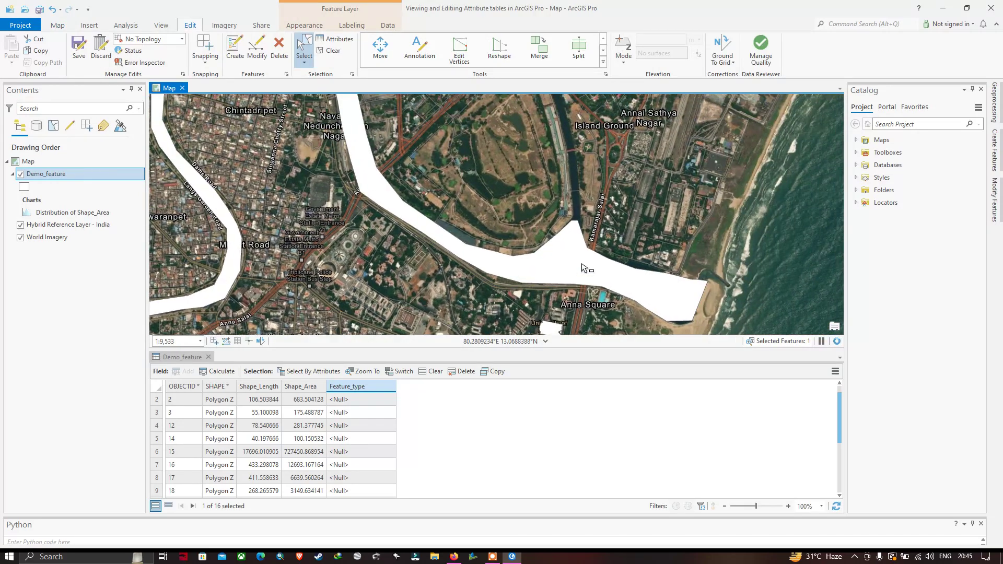
left_click(562, 269)
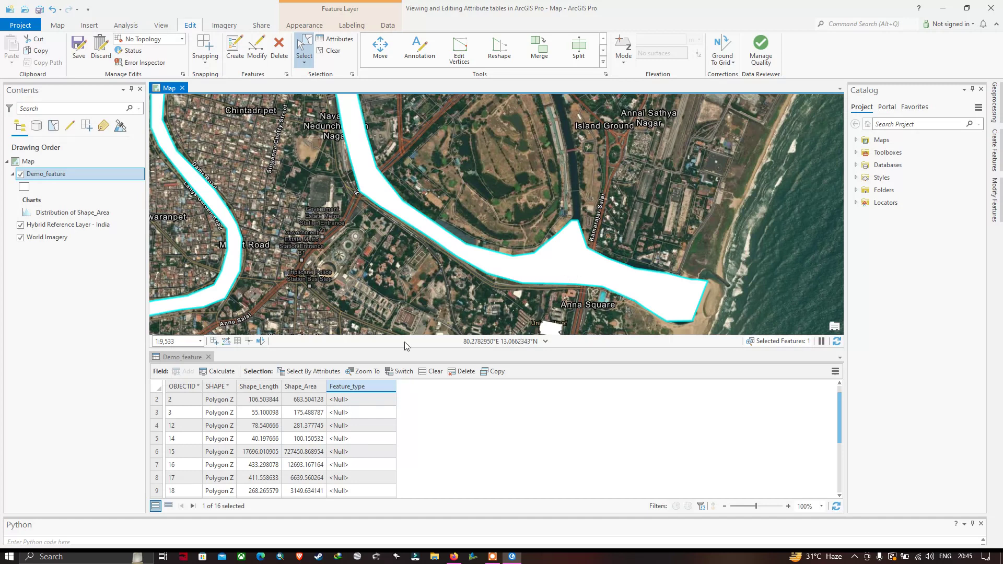
scroll(255, 444, "down", 1)
left_click(302, 452)
scroll(286, 461, "up", 1)
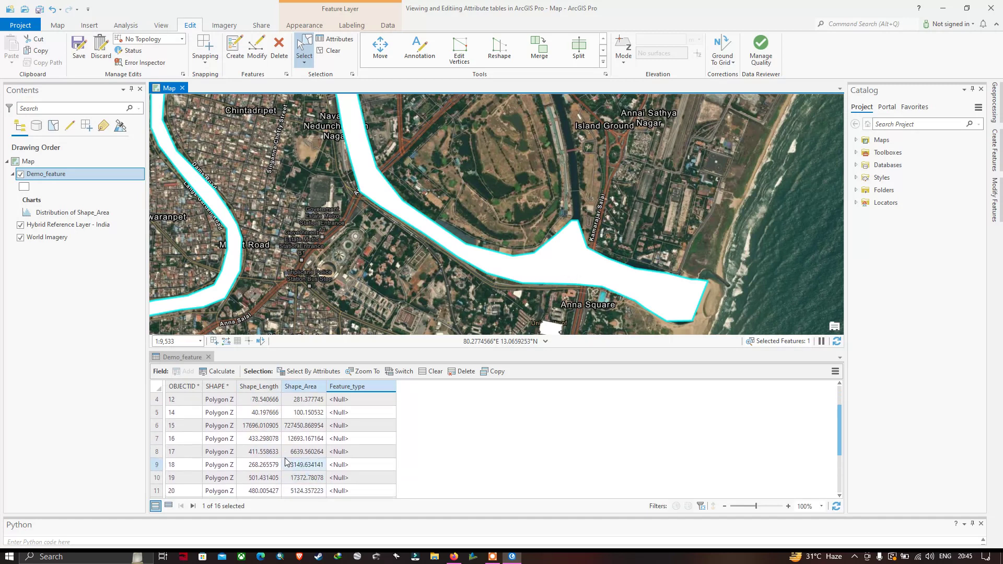
scroll(286, 461, "up", 1)
left_click(308, 413)
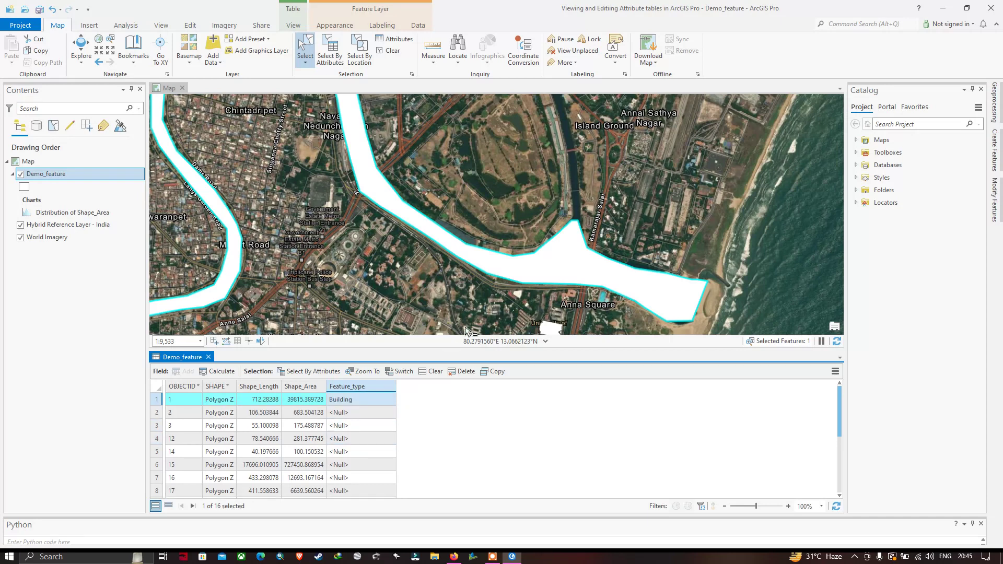
left_click(578, 268)
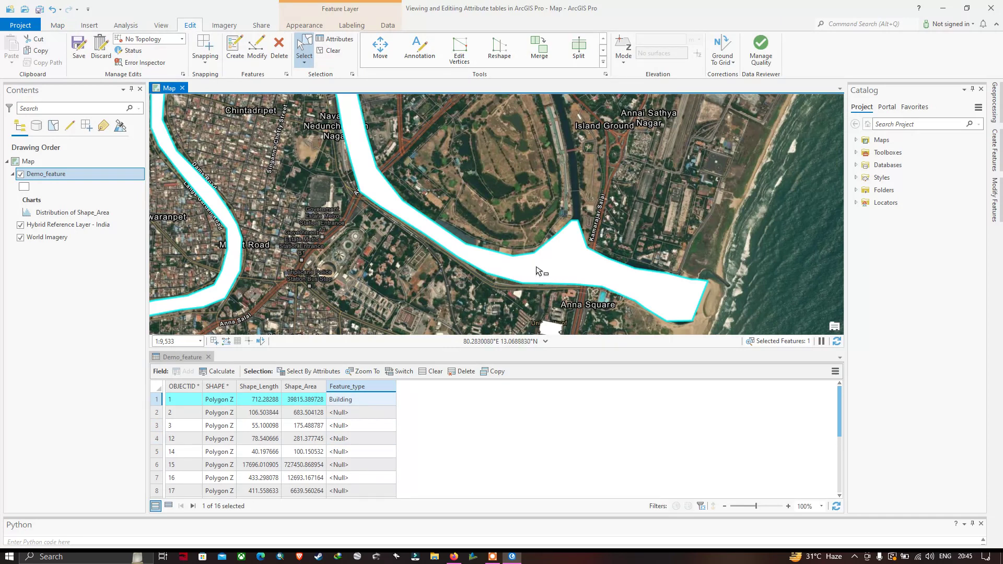
Step: Set OBJECTID 15's Feature_type to River and list all 16 records again
left_click(167, 506)
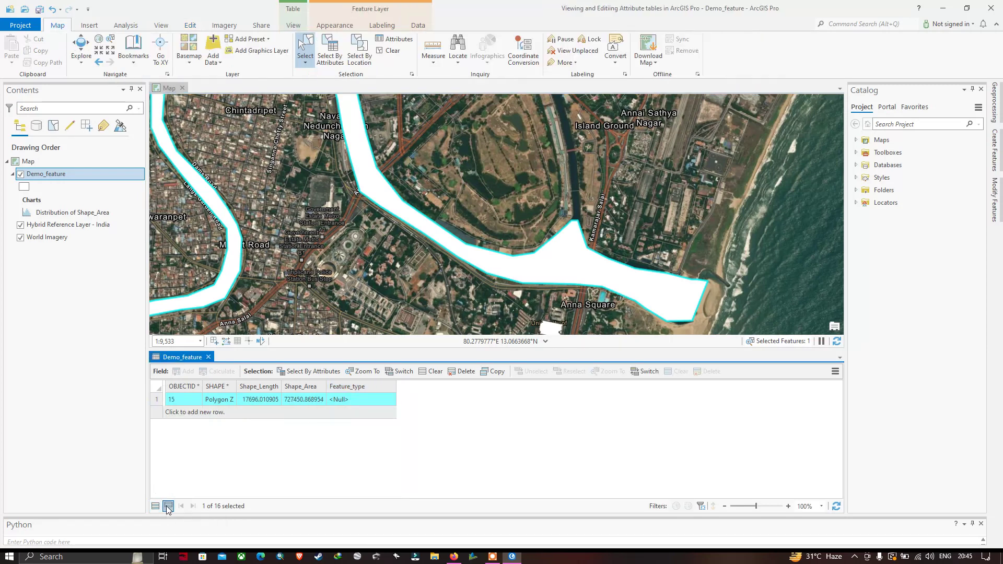
double_click(353, 400)
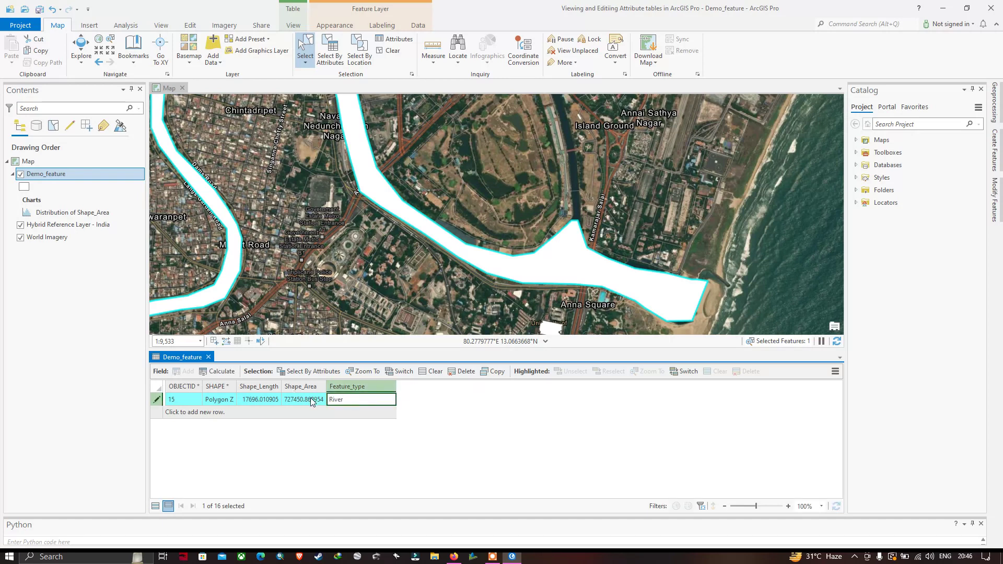
left_click(155, 506)
Step: Zoom in on the Beach Road pool, select it, and scroll the table to OBJECTID 18
scroll(473, 287, "down", 2)
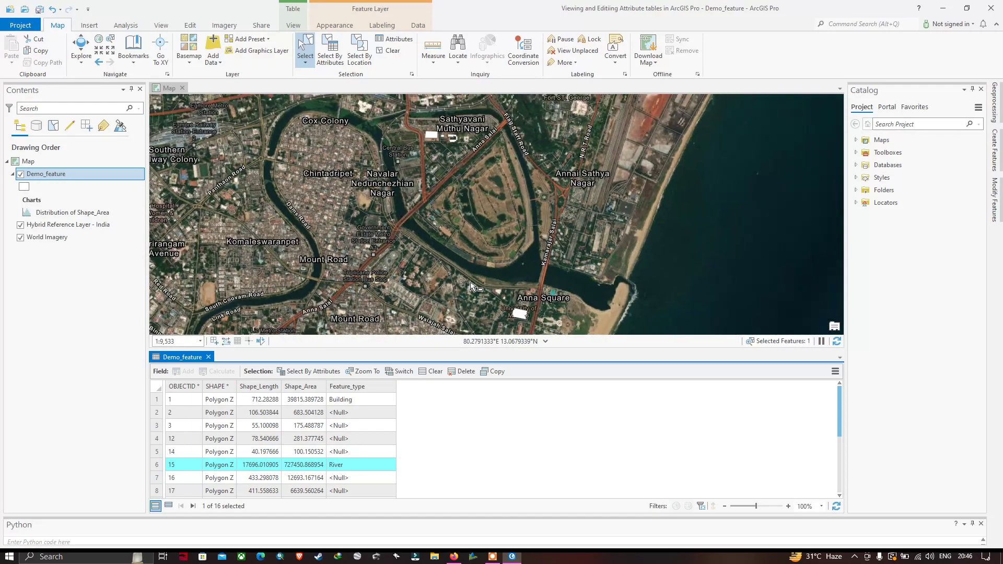
scroll(473, 287, "down", 2)
scroll(483, 250, "down", 2)
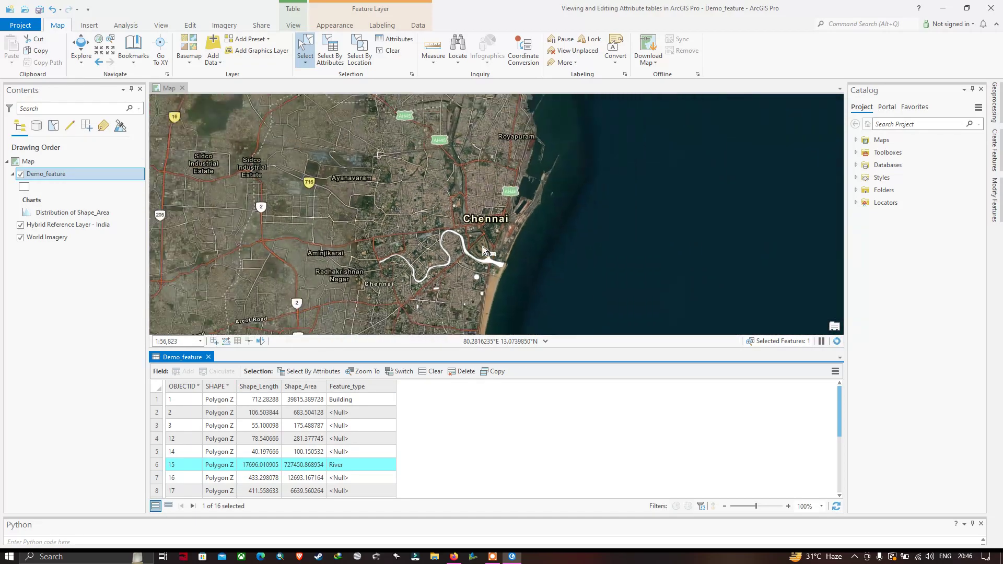
scroll(442, 269, "up", 3)
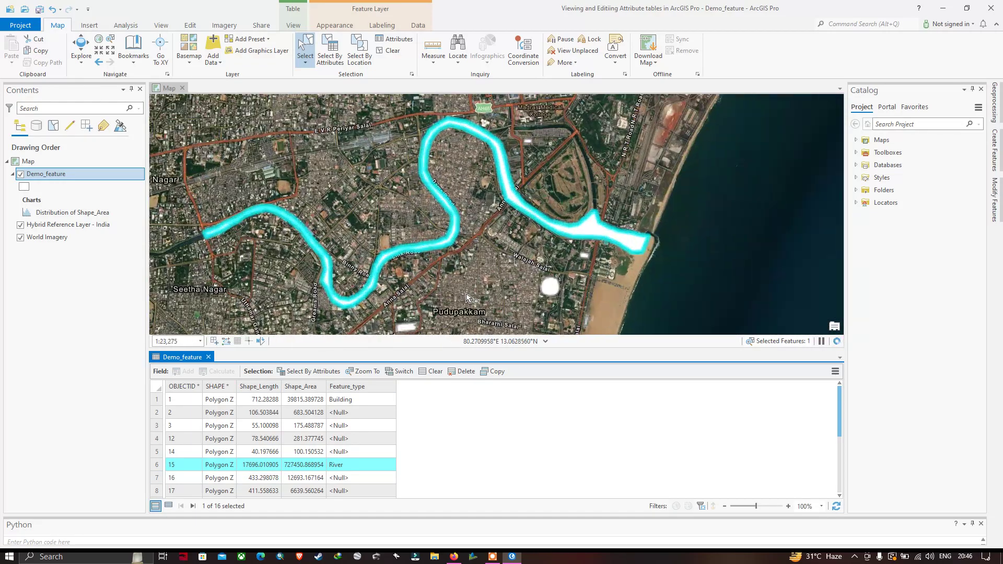
scroll(473, 293, "up", 2)
scroll(559, 290, "up", 1)
scroll(601, 272, "up", 2)
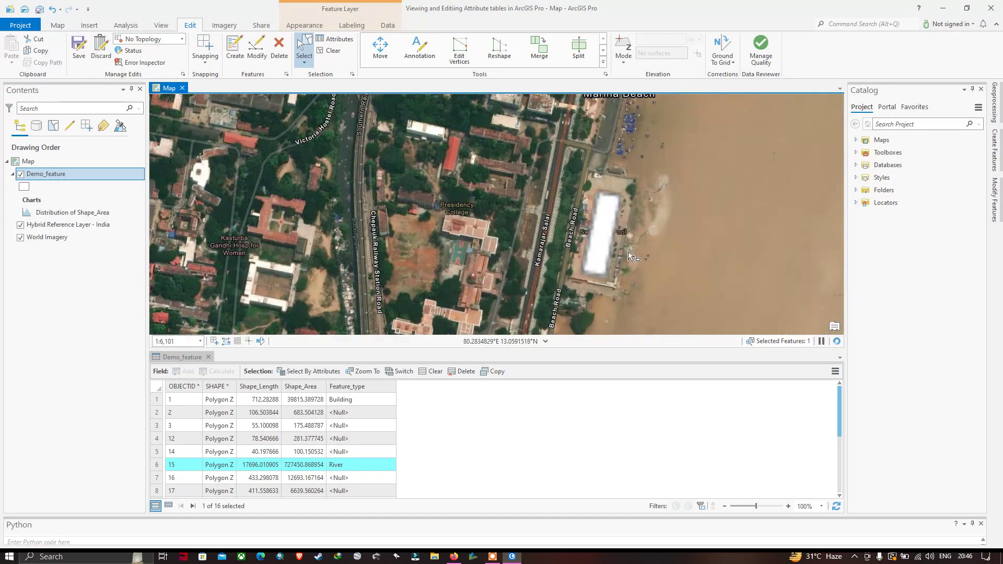
scroll(599, 234, "up", 2)
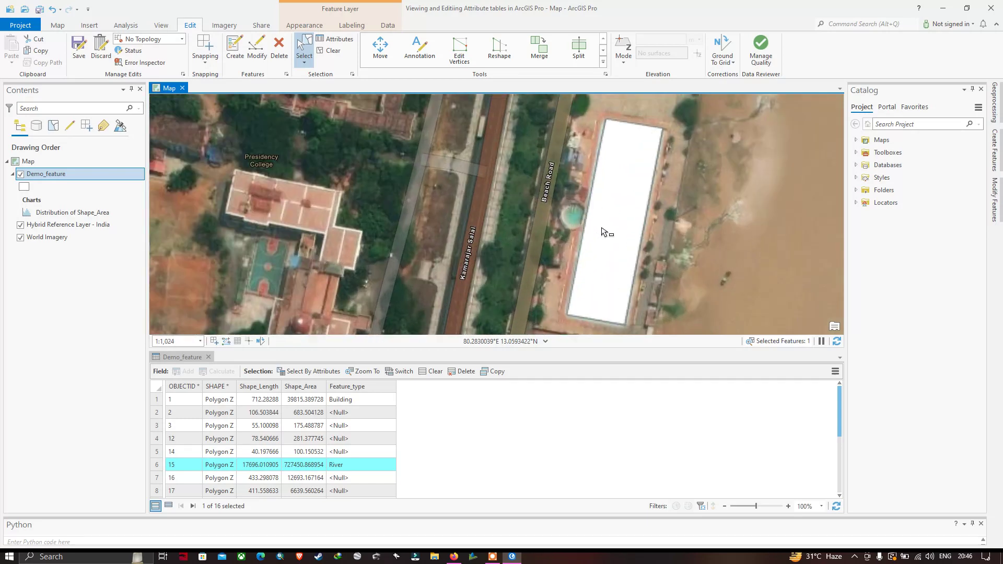
left_click(619, 222)
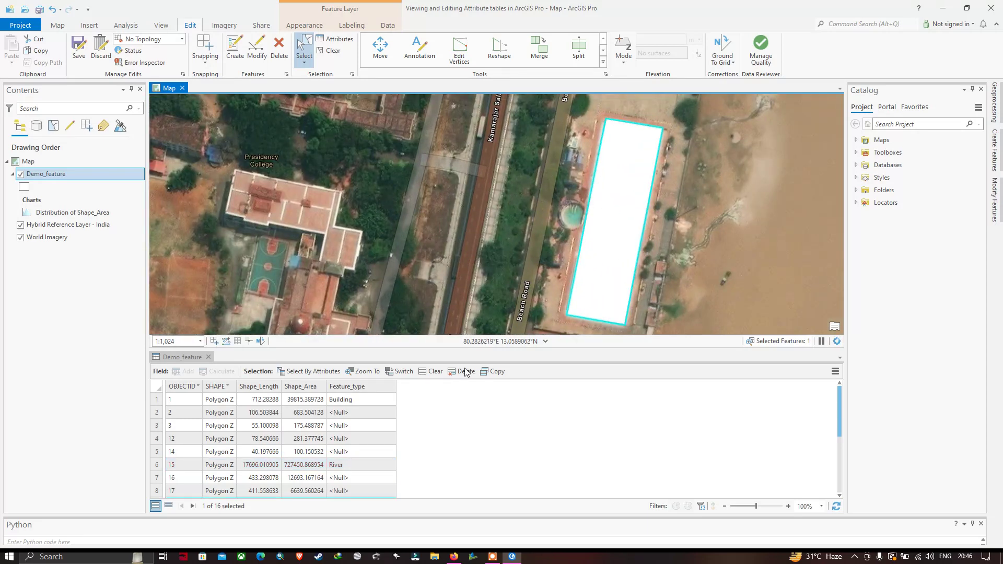
scroll(282, 460, "down", 2)
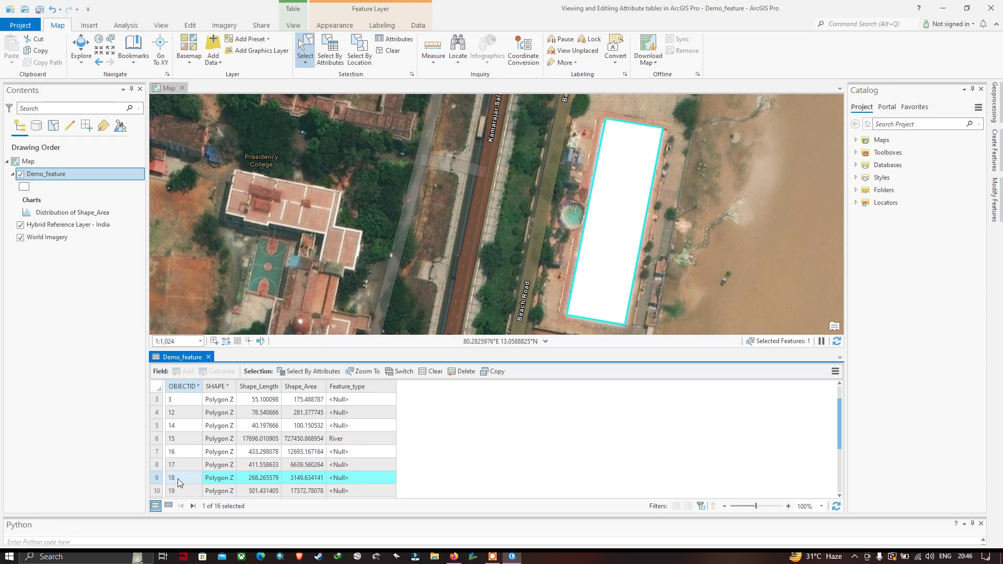
Step: Fill in Feature_type values starting with OBJECTID 18, then clear the feature selection
double_click(353, 476)
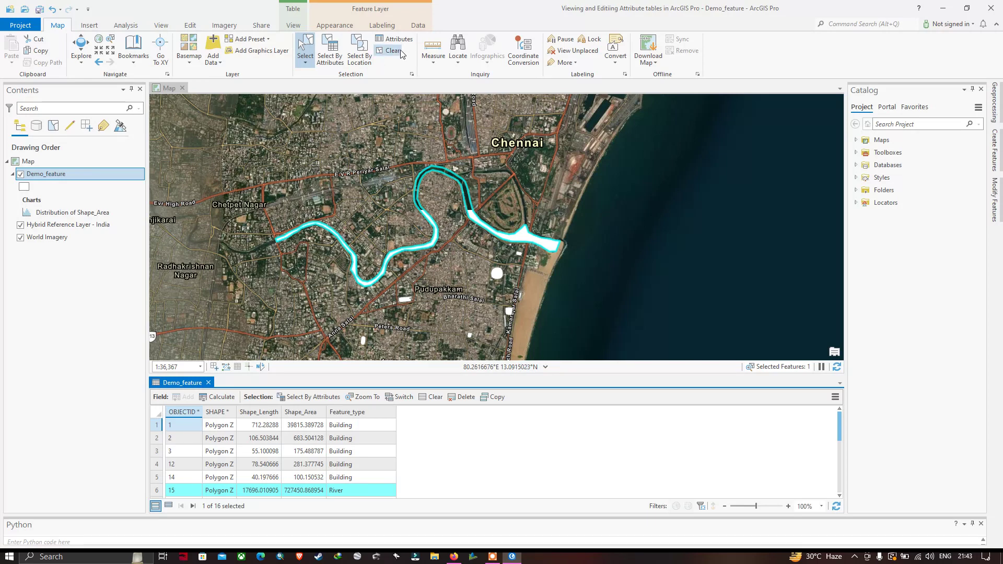
left_click(400, 53)
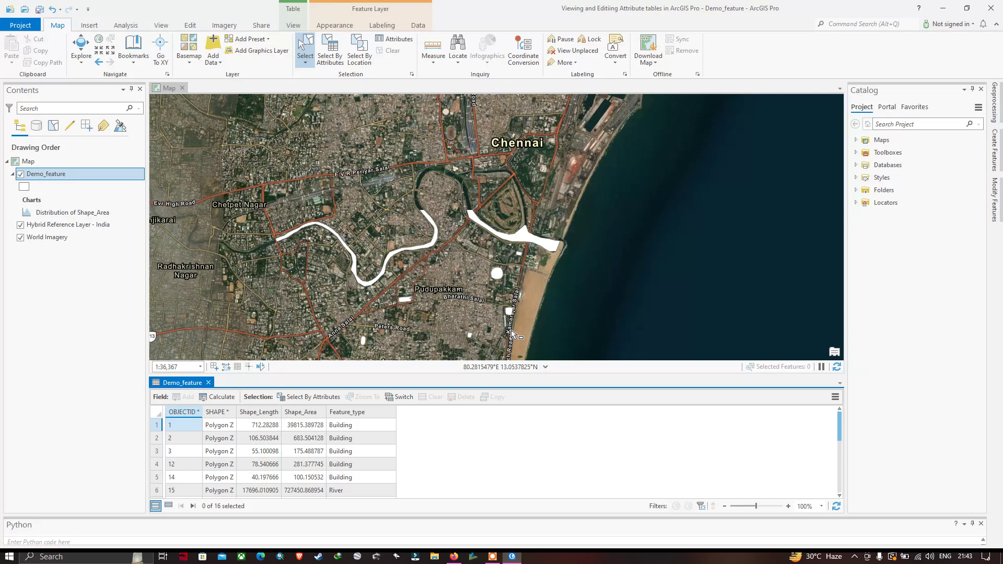
Step: Open the Symbology pane for Demo_feature and expand its Primary symbology methods list
right_click(57, 178)
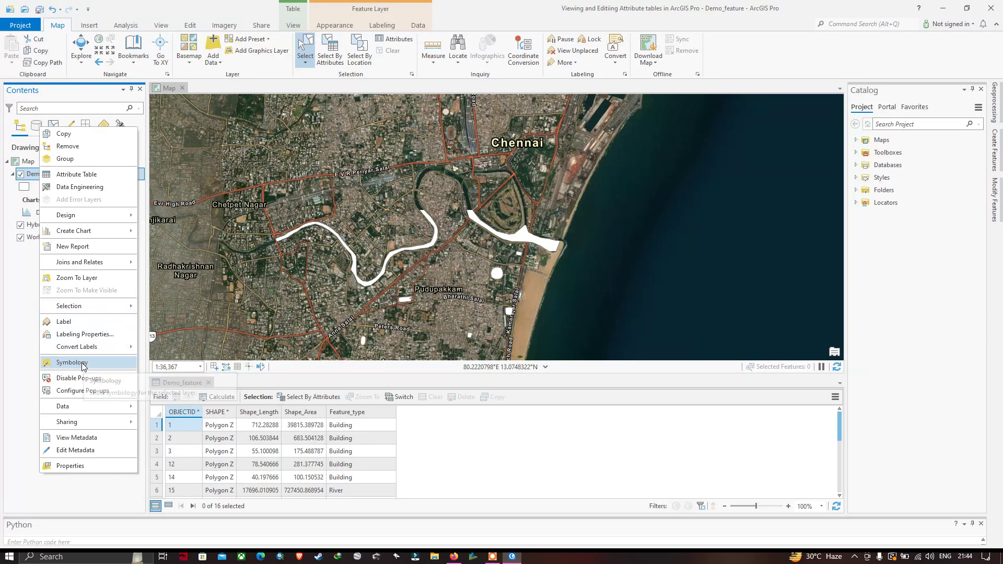
left_click(85, 361)
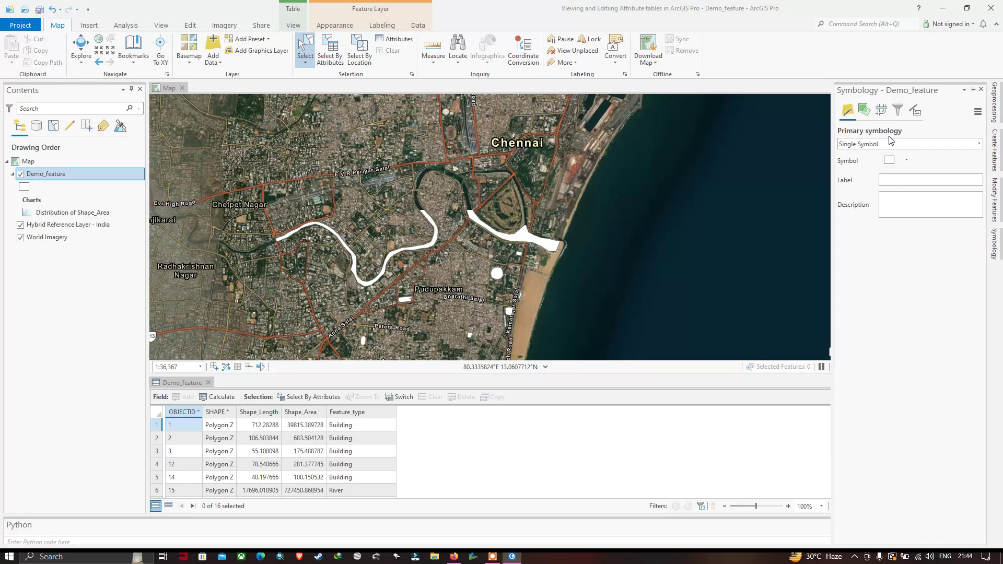
left_click(939, 144)
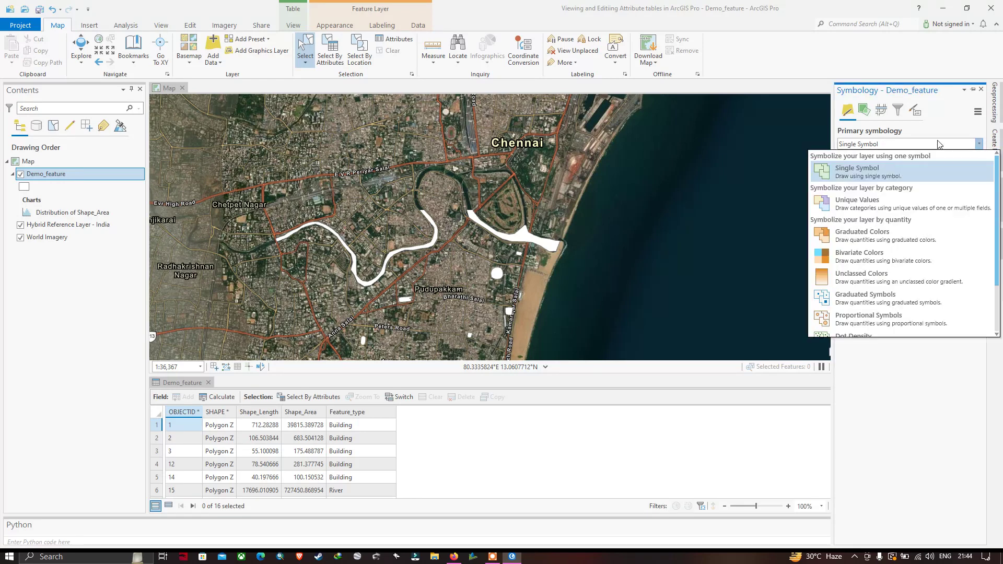
Step: Switch Demo_feature to Unique Values symbology classified on the Feature_type field
left_click(868, 204)
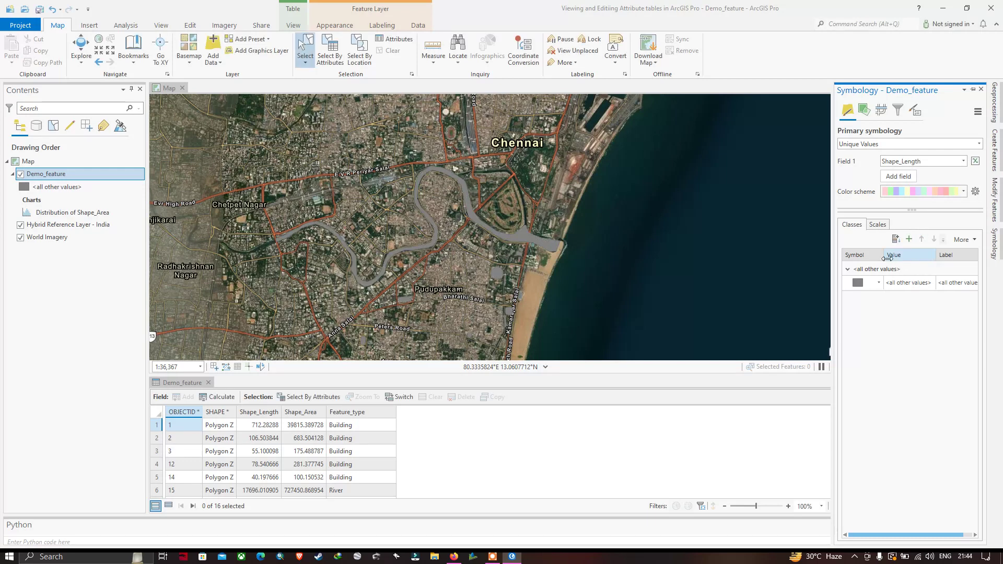
left_click(893, 284)
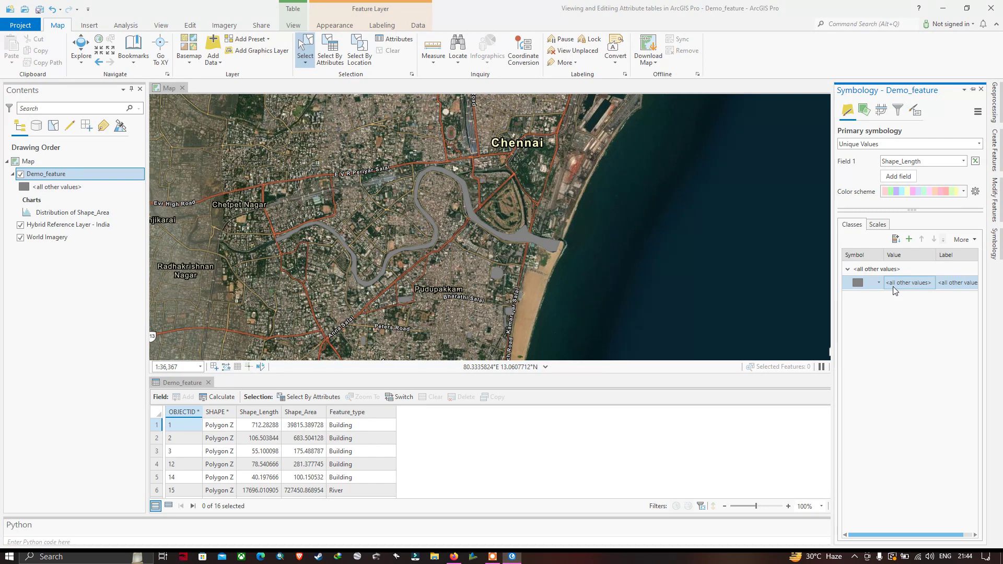
left_click(964, 162)
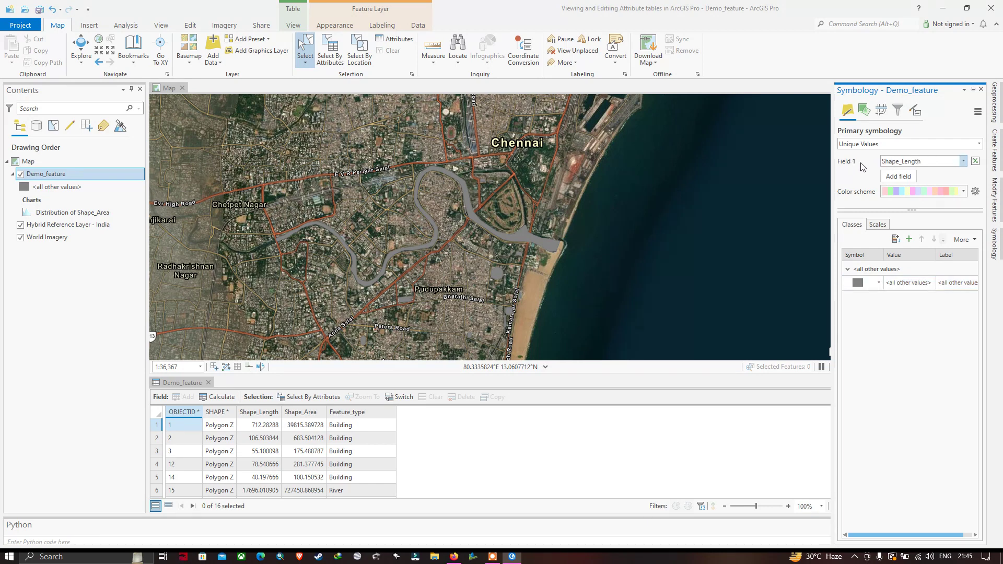
left_click(963, 162)
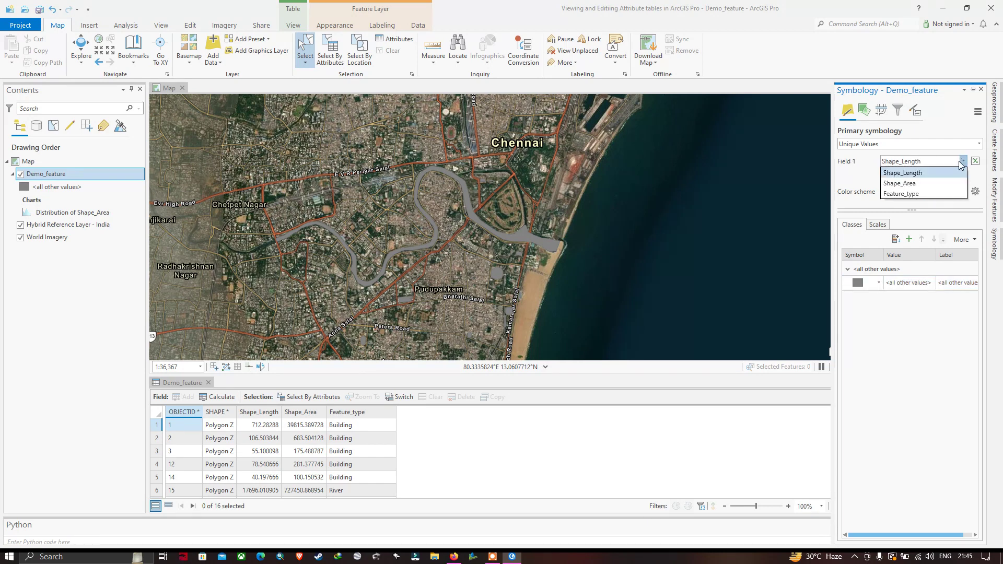
left_click(902, 194)
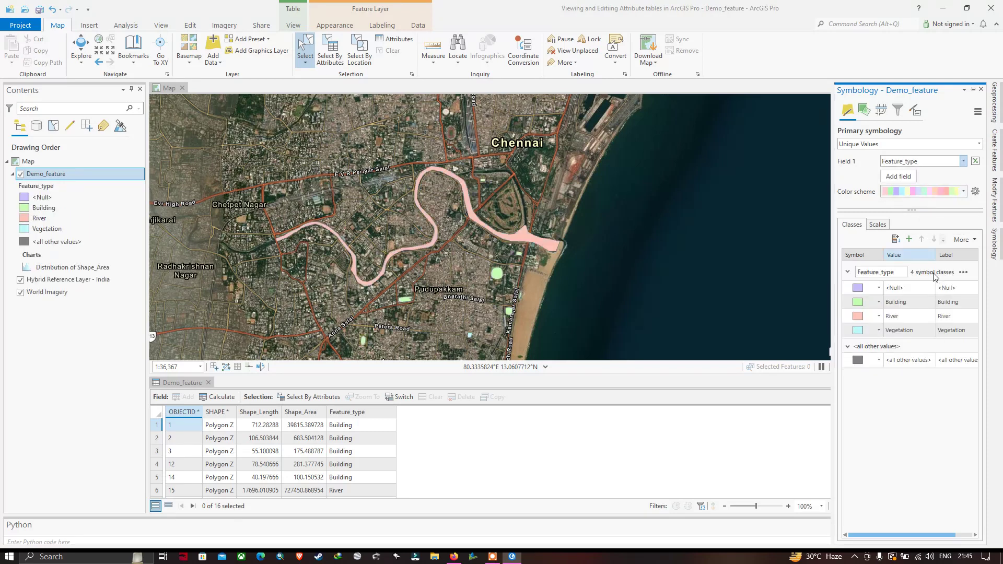
Step: Inspect the Building, River and Vegetation class symbols in the class list
left_click(898, 302)
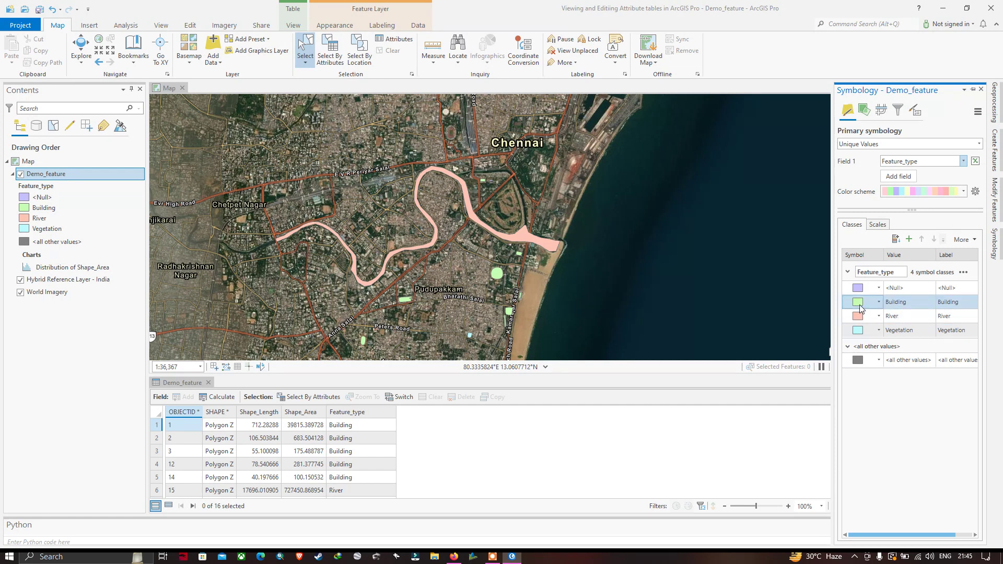
left_click(899, 316)
left_click(858, 319)
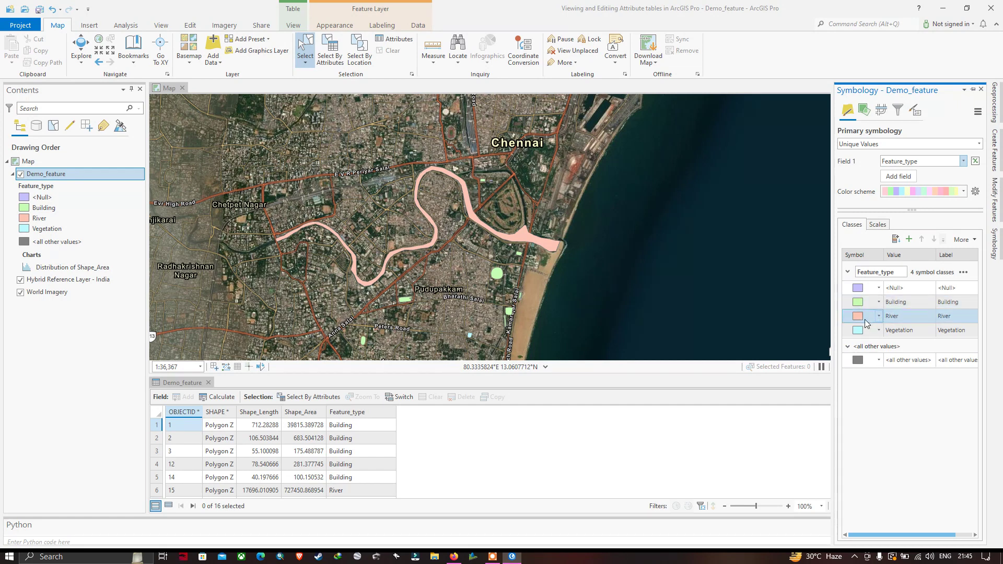
left_click(898, 330)
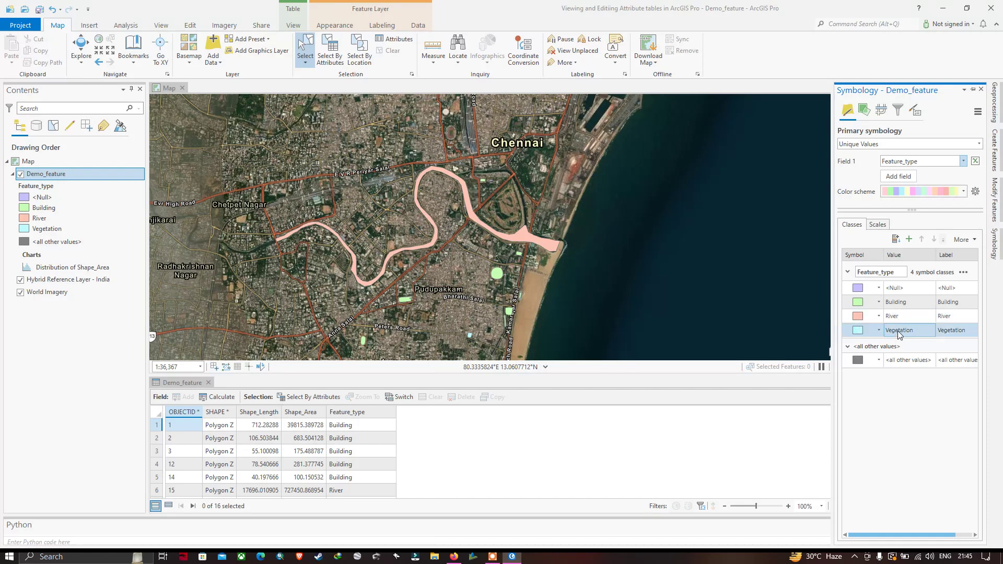
left_click(858, 330)
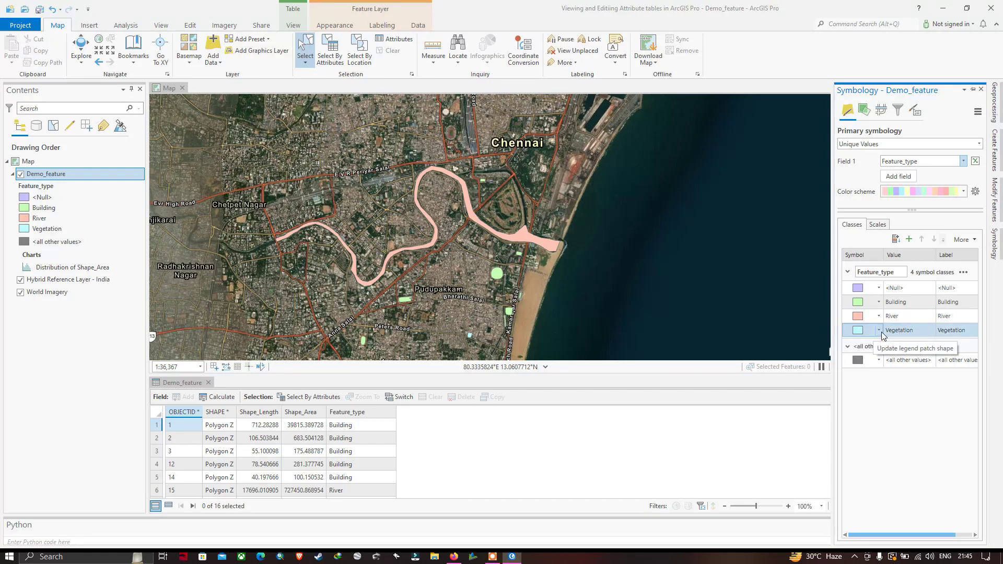
left_click(881, 332)
Step: Recolour the class swatches: Vegetation green, River blue, Building red; then select the <Null> class
left_click(857, 333)
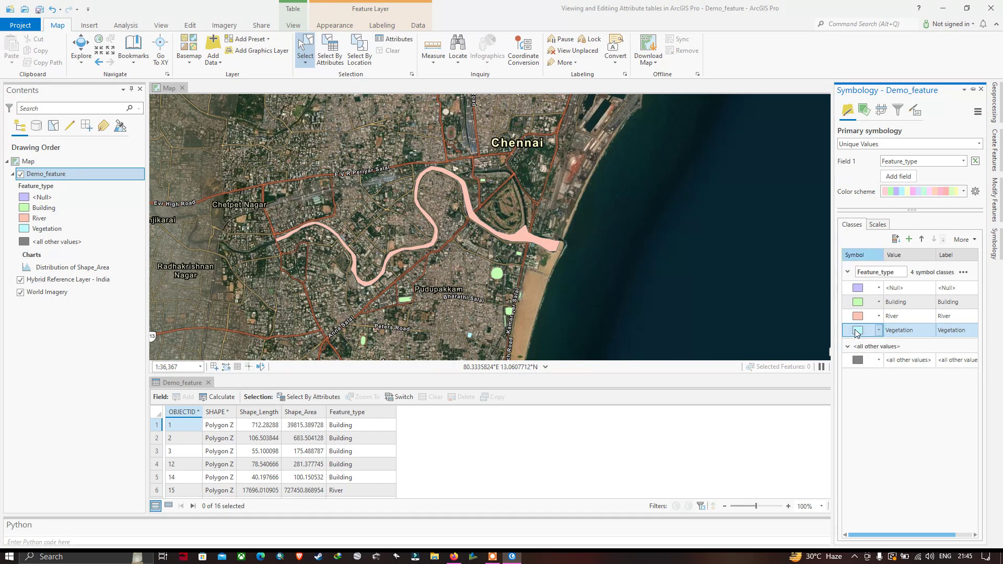
right_click(857, 333)
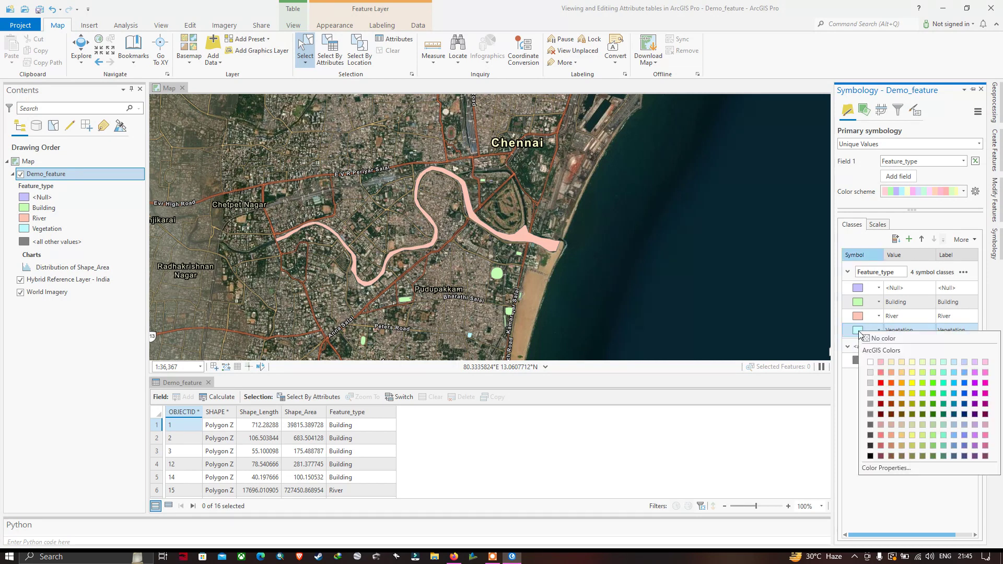
left_click(923, 405)
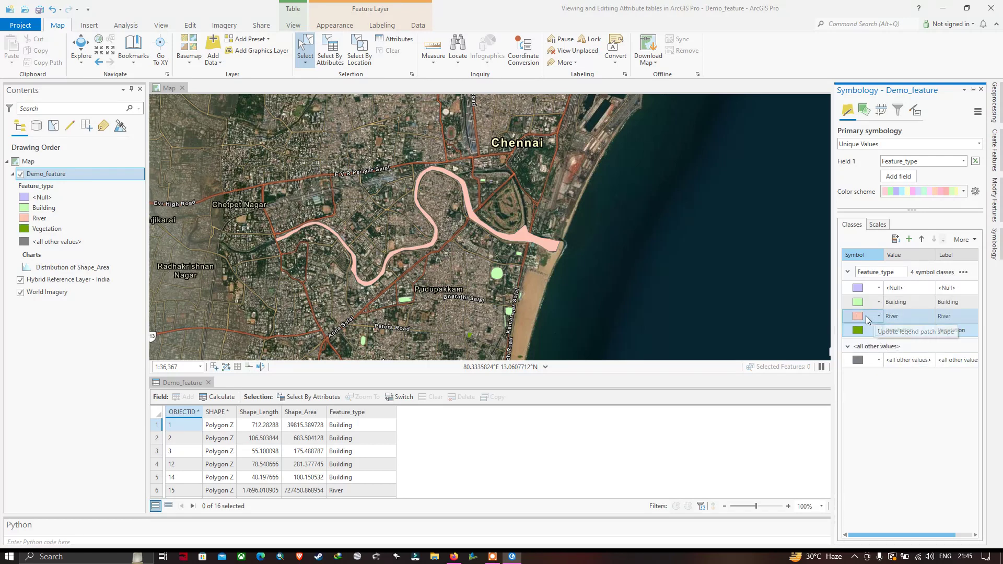
right_click(858, 316)
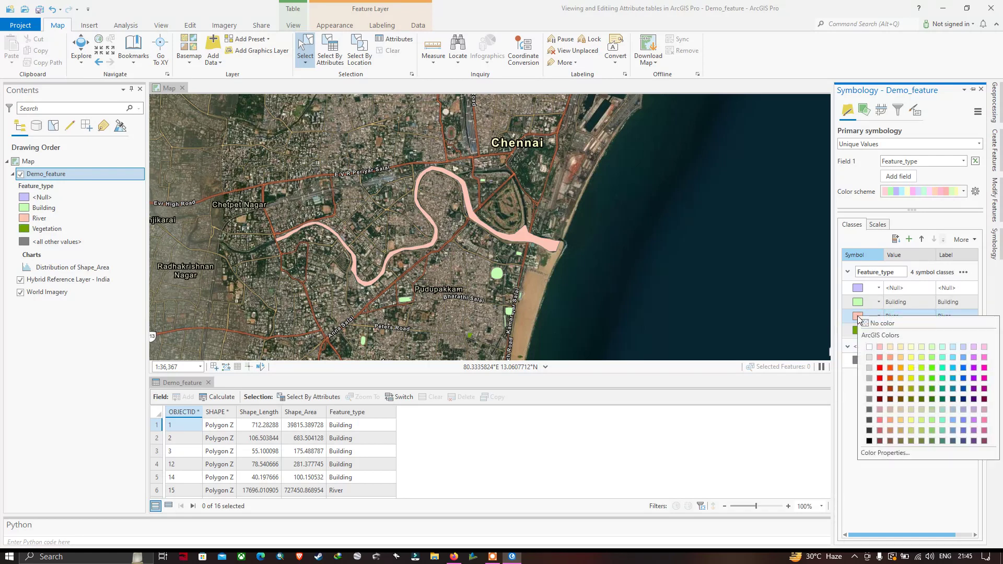
left_click(950, 368)
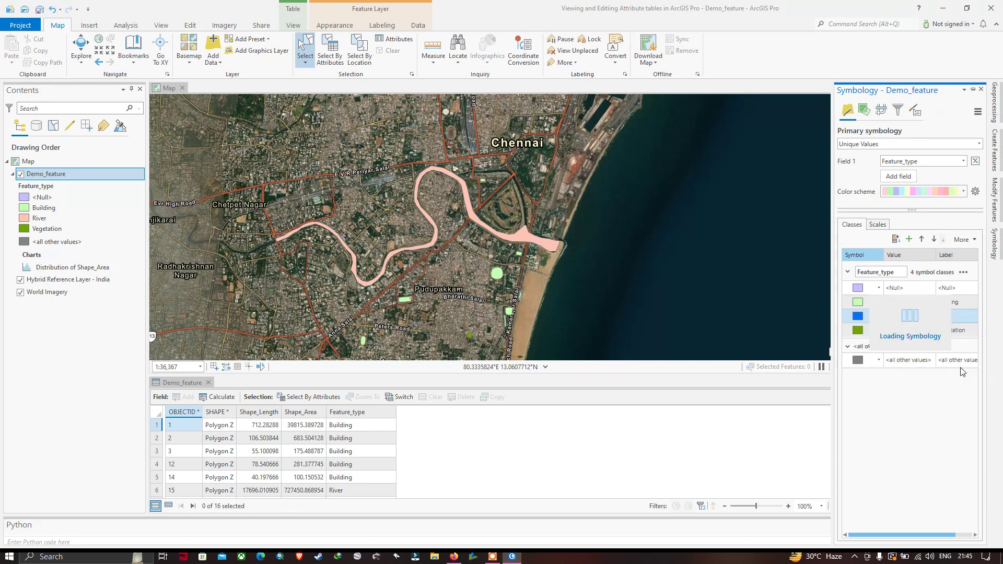
right_click(857, 306)
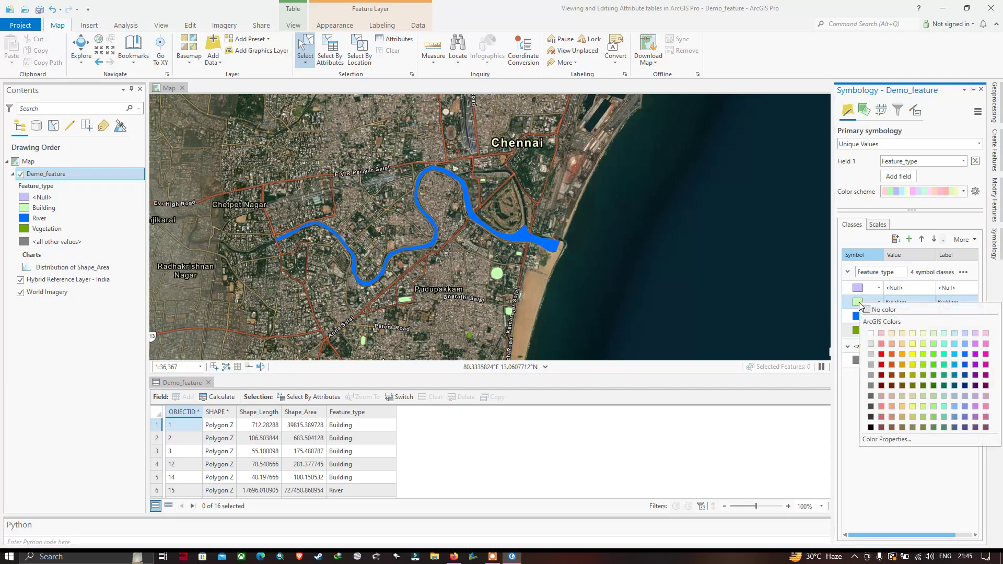
left_click(887, 355)
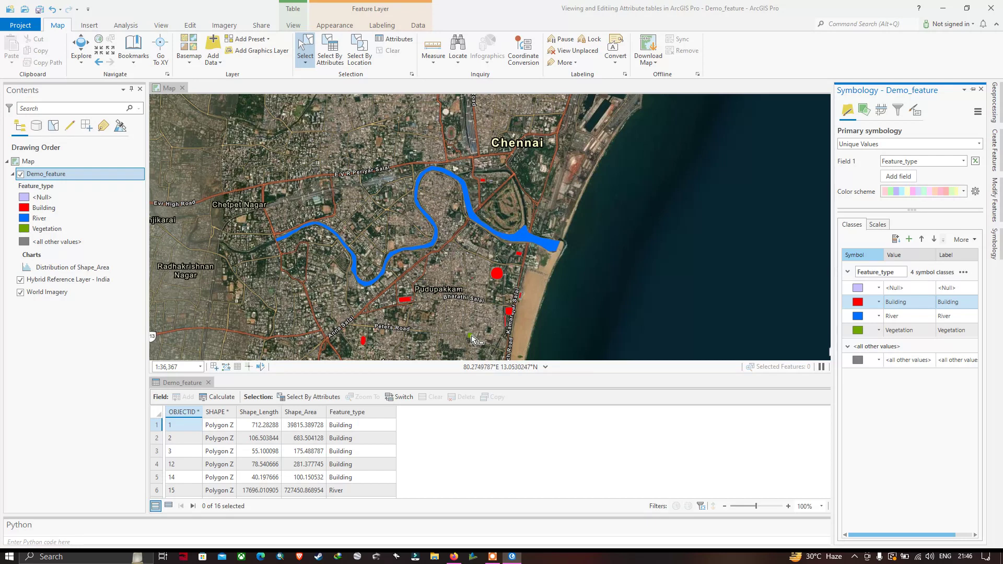
left_click(859, 287)
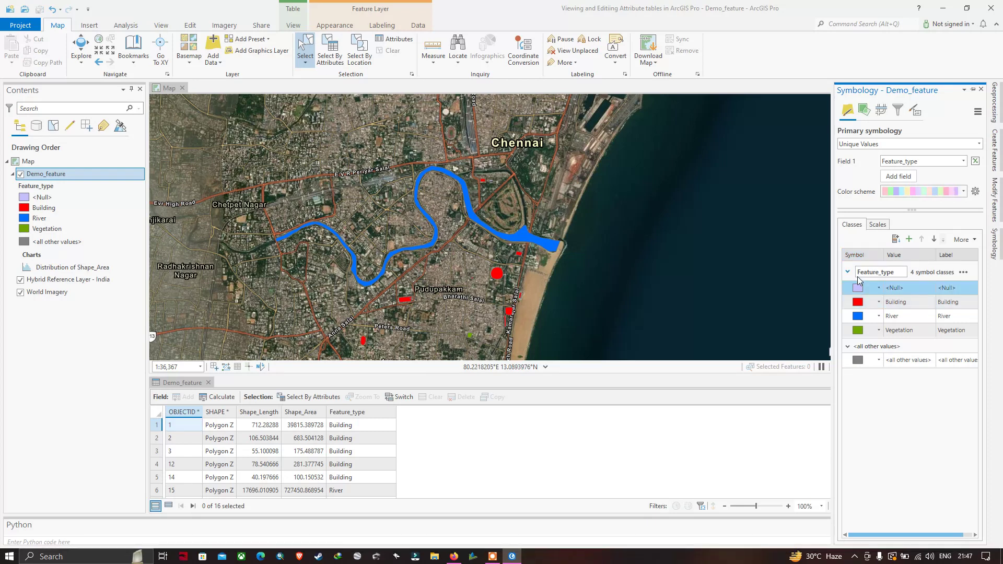